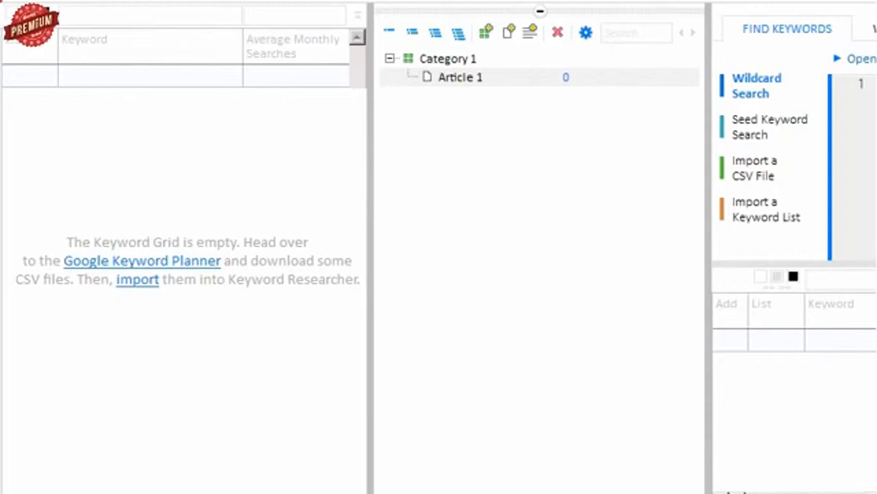
# - Collapse the category and article panel and widen the Find Keywords pane across most of the window
pyautogui.click(541, 12)
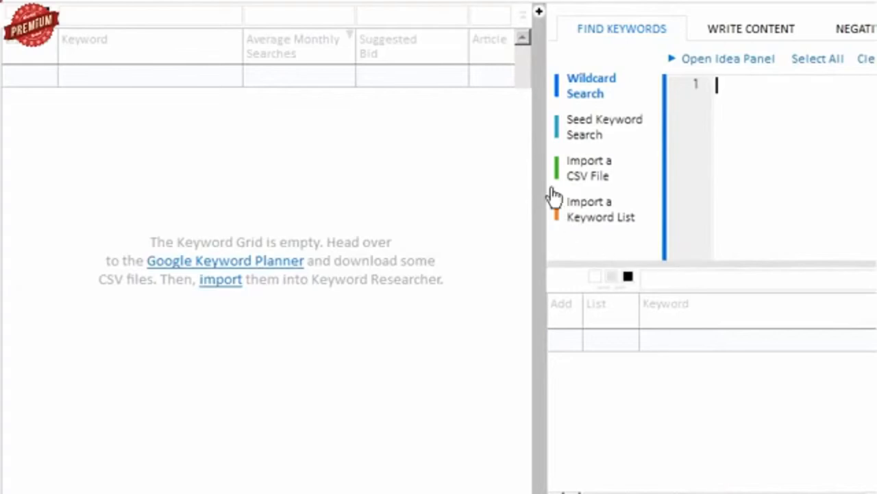
pyautogui.moveTo(540, 173); pyautogui.dragTo(57, 182)
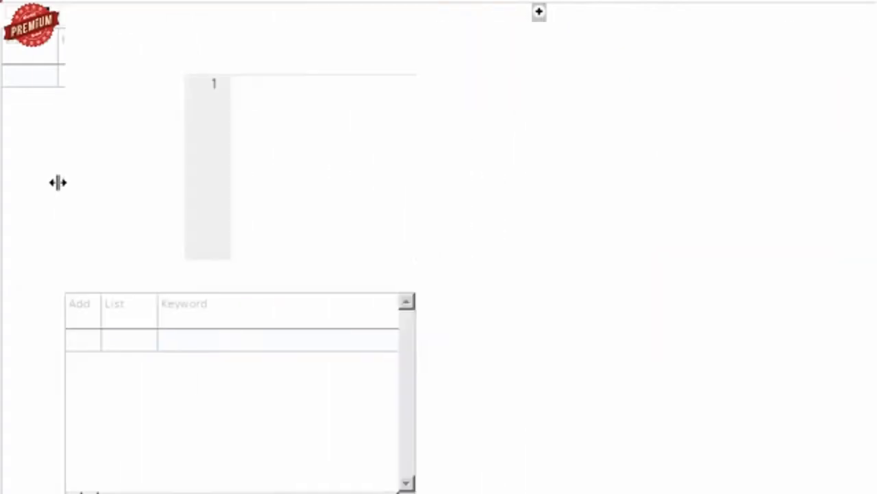
# - Run a wildcard search for "carb free *" with A-Z search depth and dismiss the completion message
pyautogui.click(570, 99)
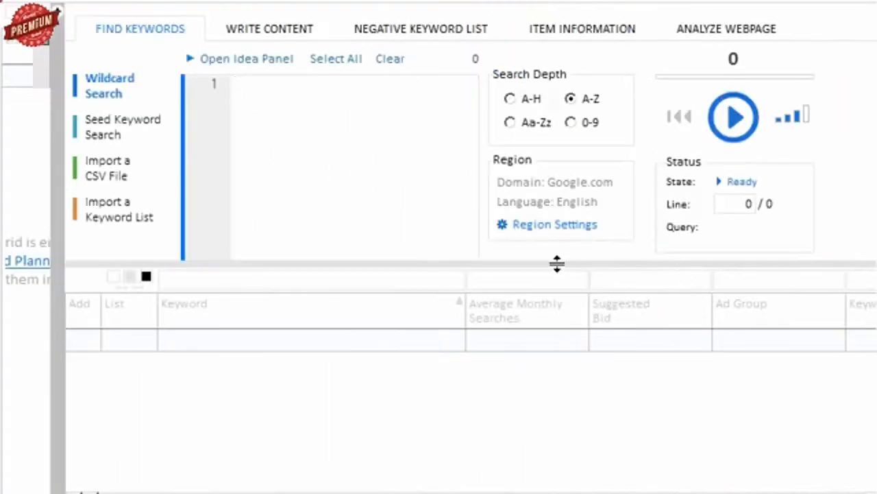
pyautogui.moveTo(558, 262); pyautogui.dragTo(558, 246)
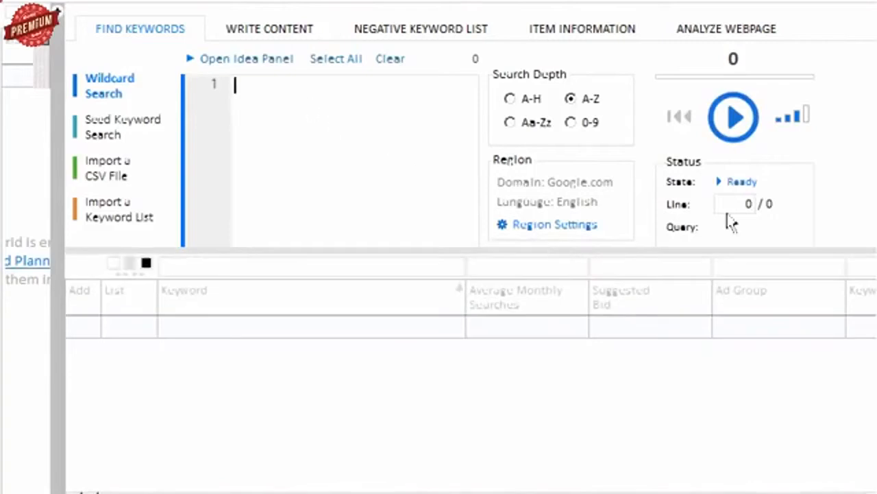
pyautogui.write('carb free ')
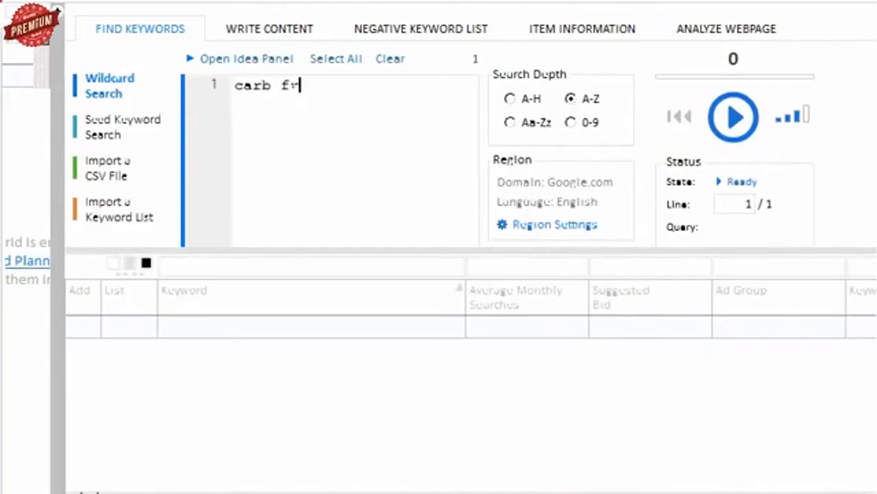
pyautogui.write('*')
pyautogui.click(748, 131)
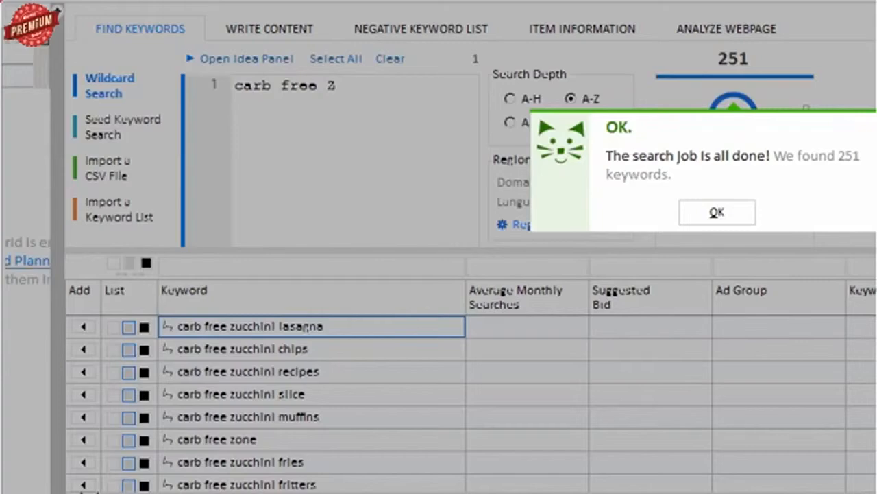
pyautogui.click(722, 215)
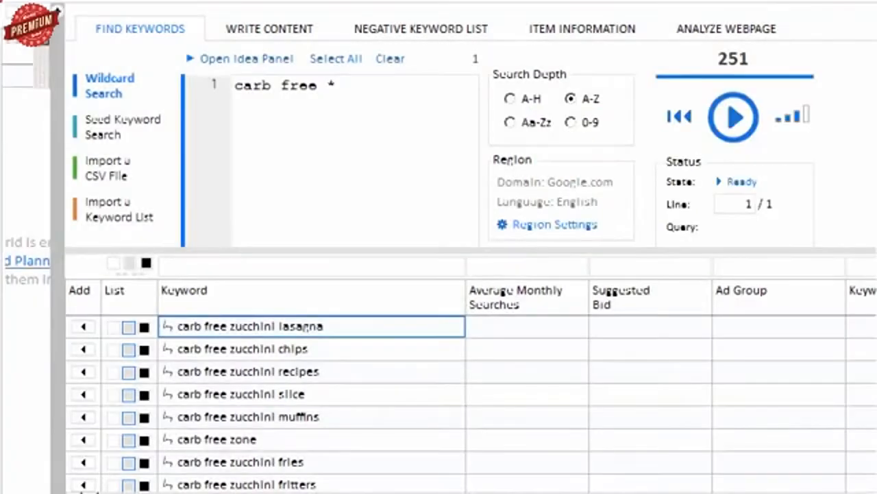
# - Copy every keyword found by the wildcard search to the clipboard
pyautogui.click(389, 297)
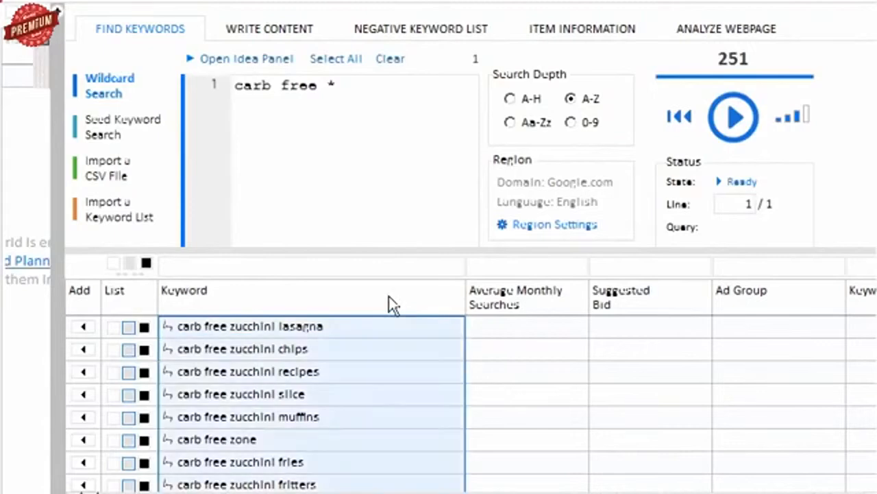
pyautogui.rightClick(353, 343)
pyautogui.click(414, 468)
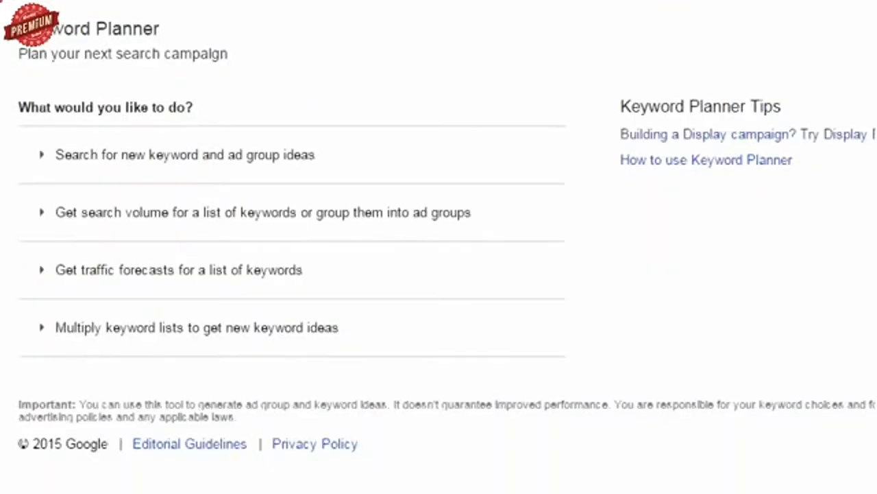
# - In Google Keyword Planner, paste the copied keywords into the search volume form and get their search volume
pyautogui.click(375, 215)
pyautogui.rightClick(307, 285)
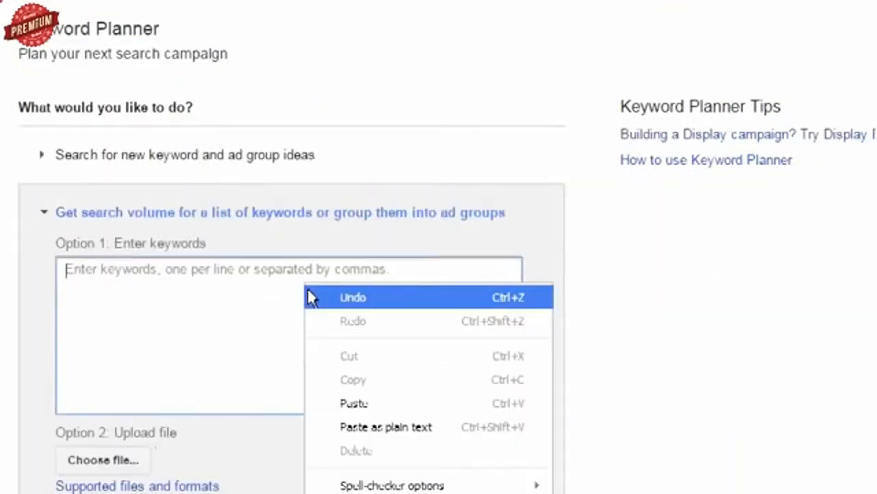
pyautogui.click(373, 401)
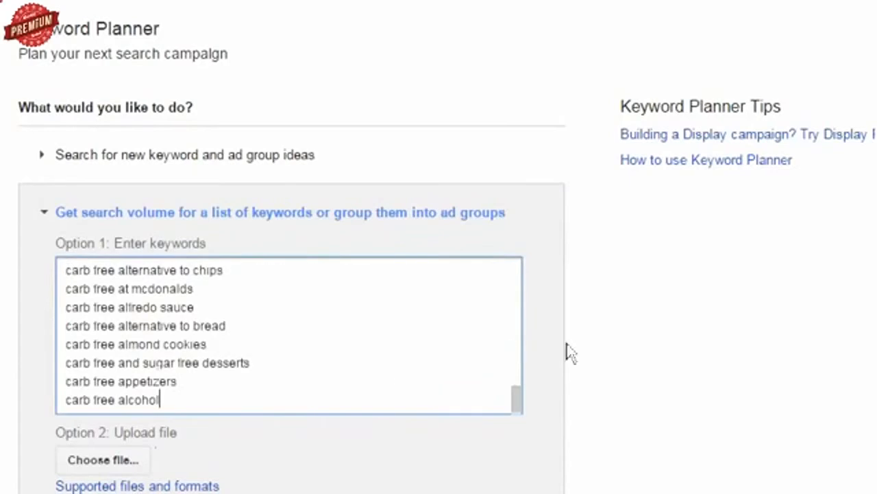
pyautogui.click(864, 212)
pyautogui.scroll(-1, 864, 211)
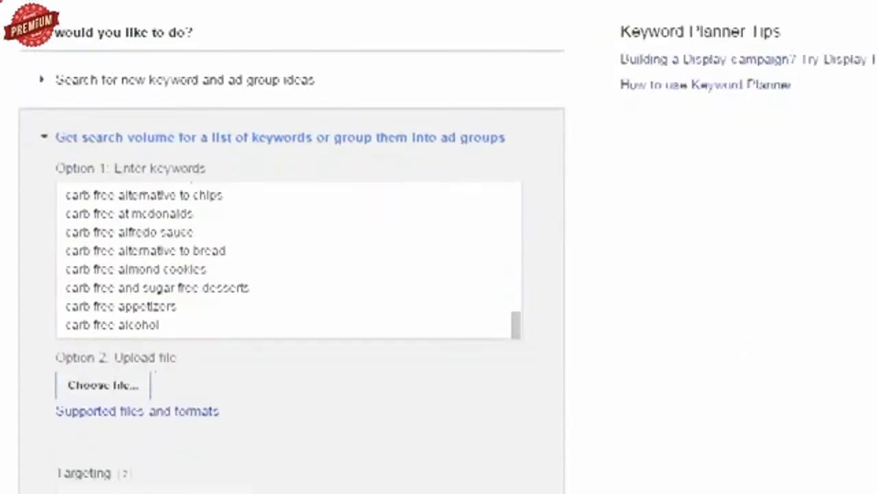
pyautogui.scroll(-5, 438, 247)
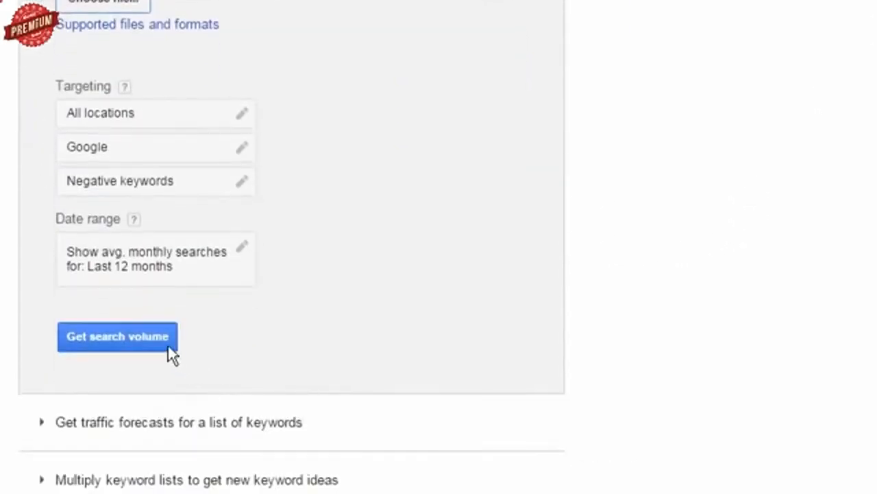
pyautogui.click(168, 346)
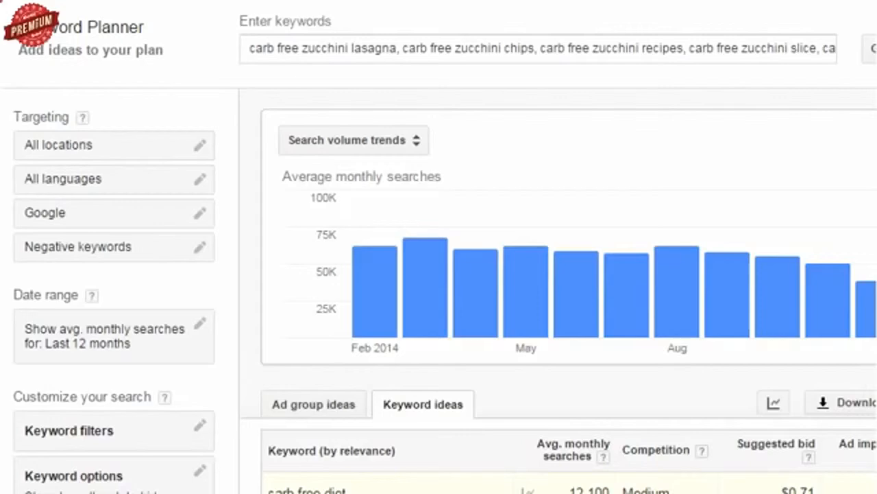
# - Download the historical statistics for the keyword list in Excel CSV format and save the file
pyautogui.scroll(-5, 653, 282)
pyautogui.scroll(3, 706, 284)
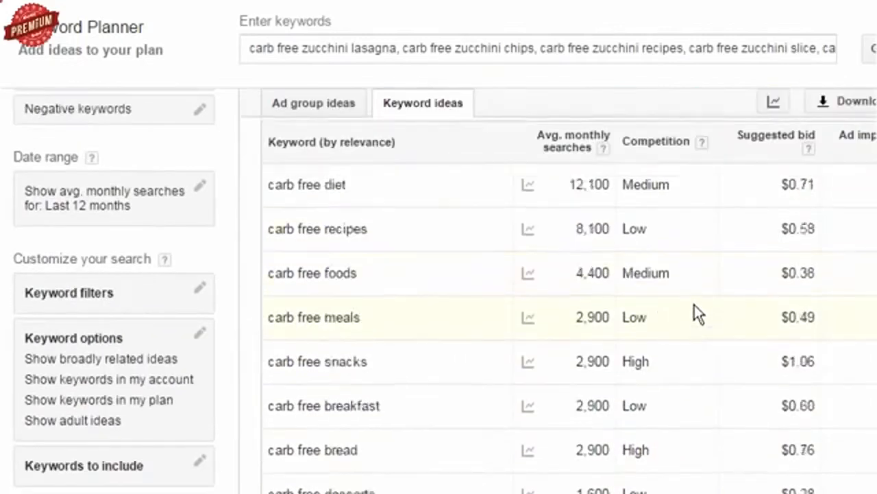
pyautogui.moveTo(528, 464)
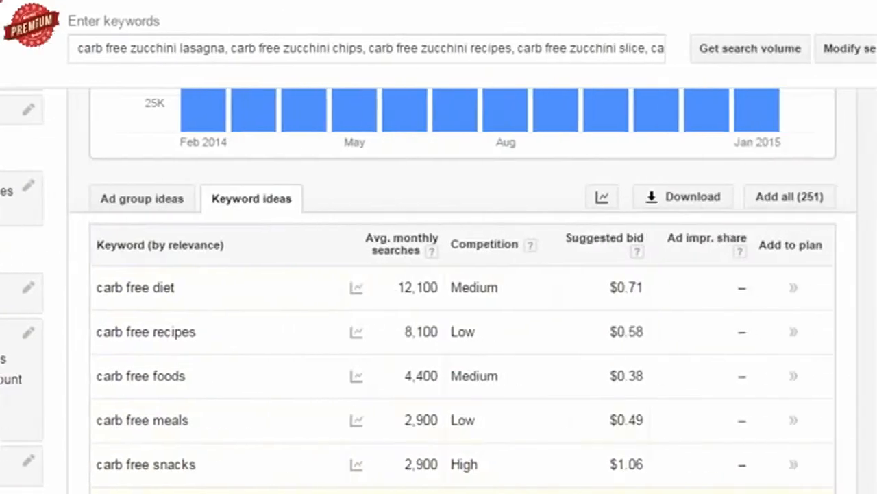
pyautogui.click(844, 199)
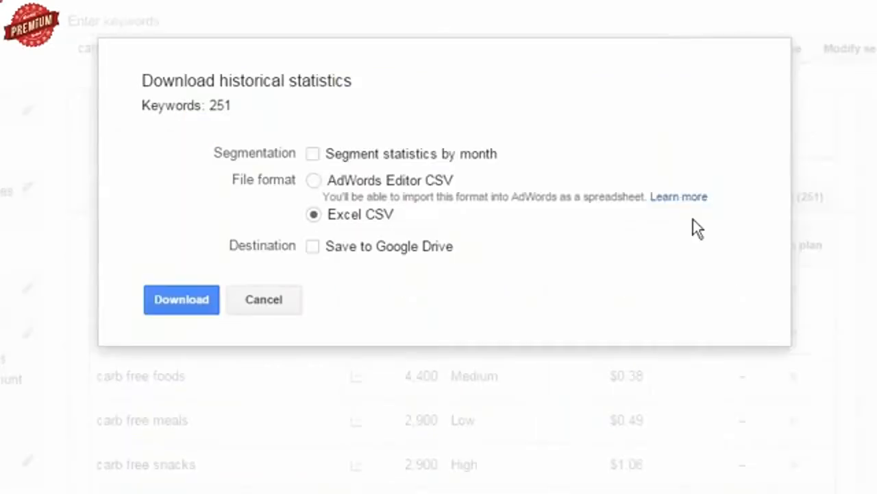
pyautogui.click(209, 311)
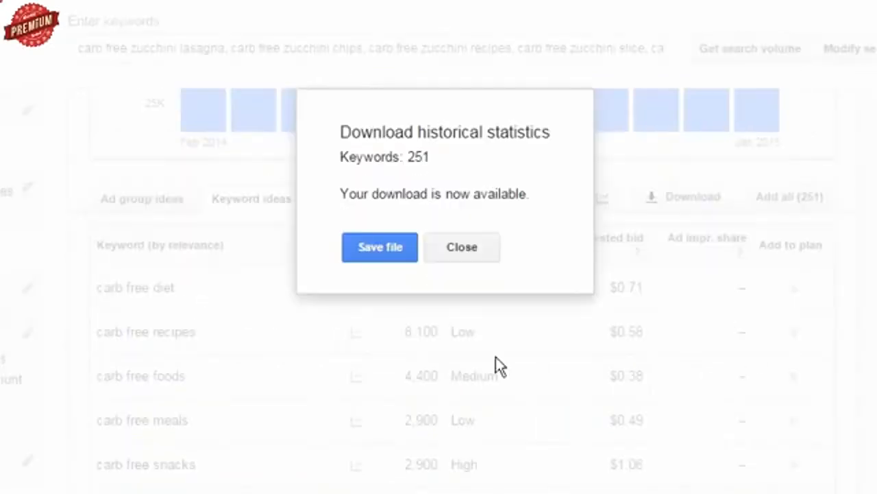
pyautogui.click(371, 247)
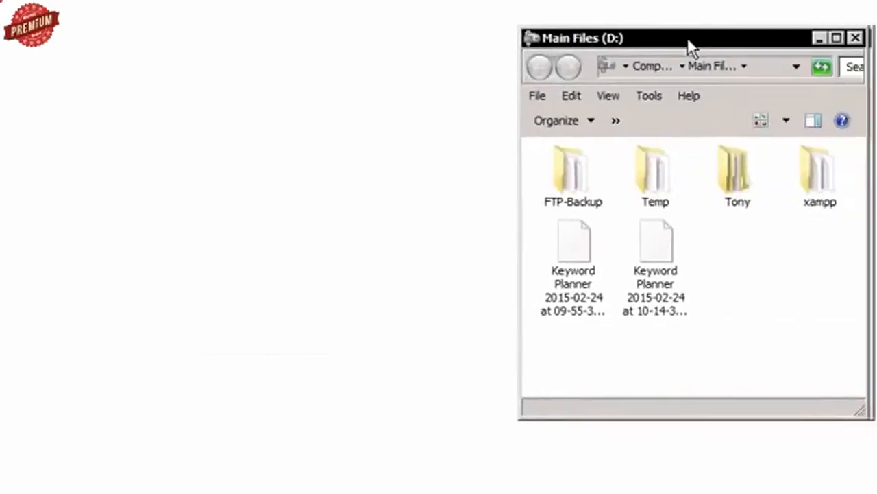
# - Import both Keyword Planner CSV files from Main Files (D:) into Keyword Researcher's CSV drop-zone
pyautogui.moveTo(690, 43); pyautogui.dragTo(615, 47)
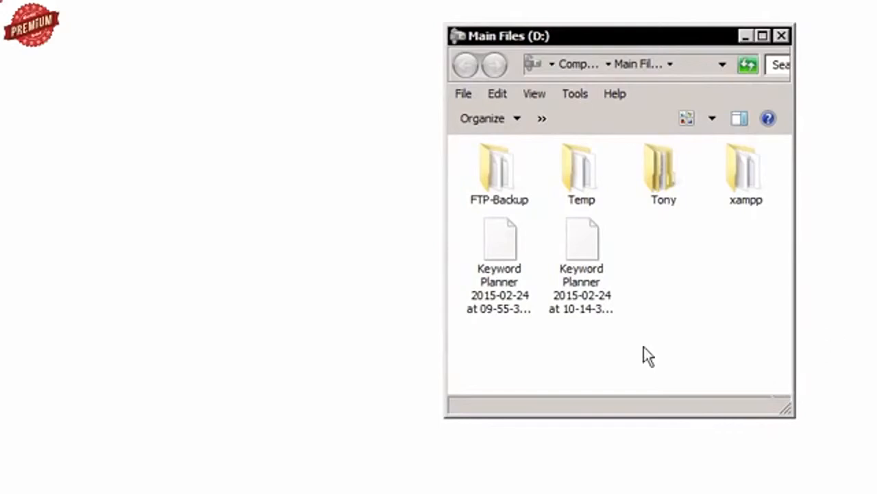
pyautogui.click(497, 245)
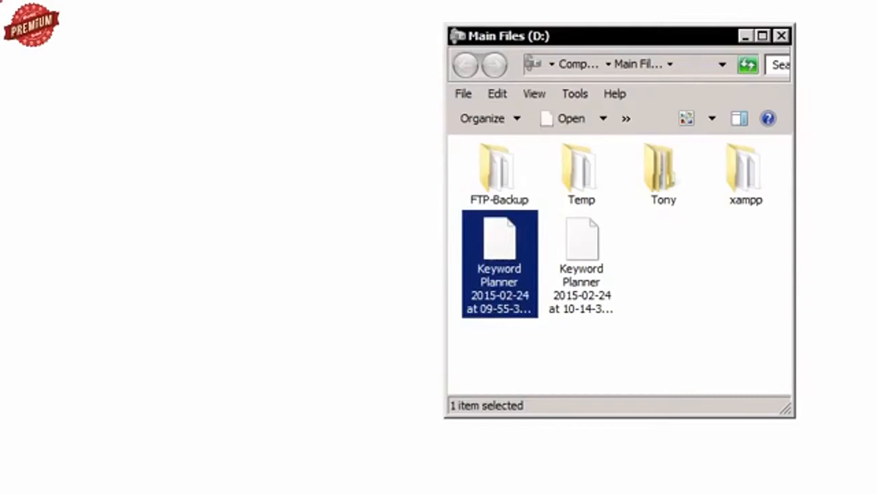
pyautogui.click(587, 252)
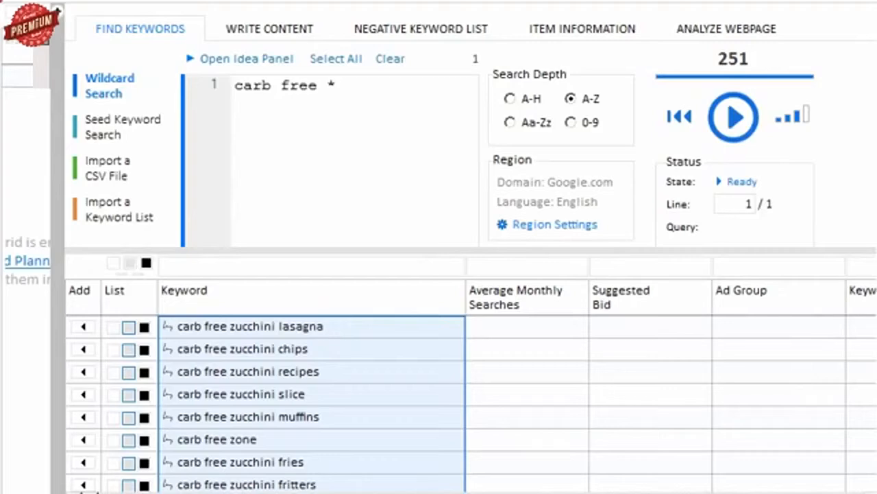
pyautogui.click(118, 173)
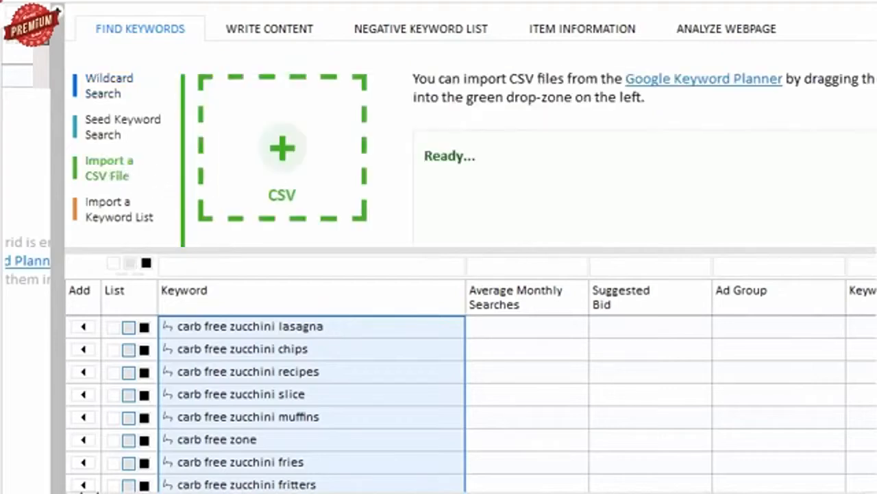
pyautogui.moveTo(876, 86); pyautogui.dragTo(814, 63)
pyautogui.moveTo(805, 336); pyautogui.dragTo(283, 159)
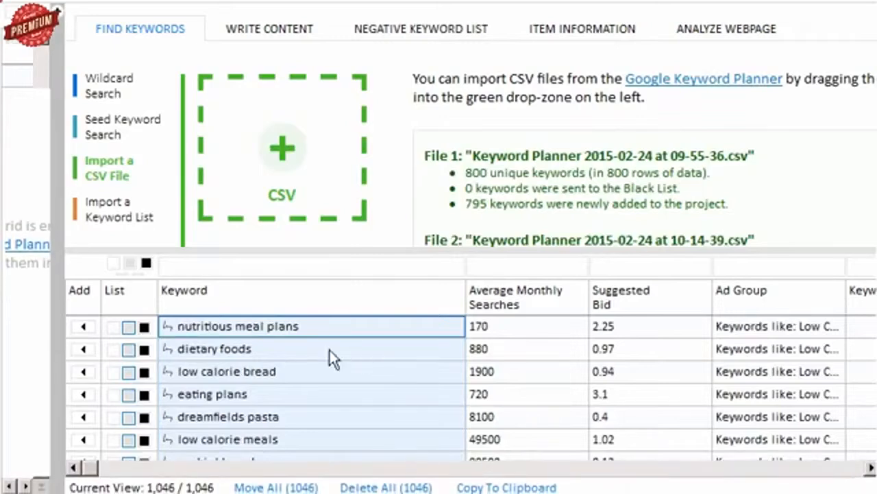
# - Move all the imported keywords into the main Keyword Grid and widen that grid
pyautogui.click(253, 487)
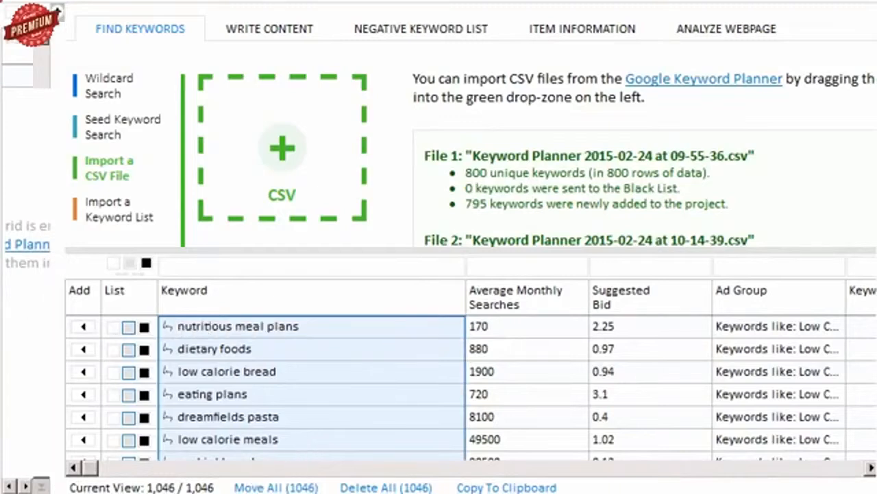
pyautogui.moveTo(53, 198); pyautogui.dragTo(809, 205)
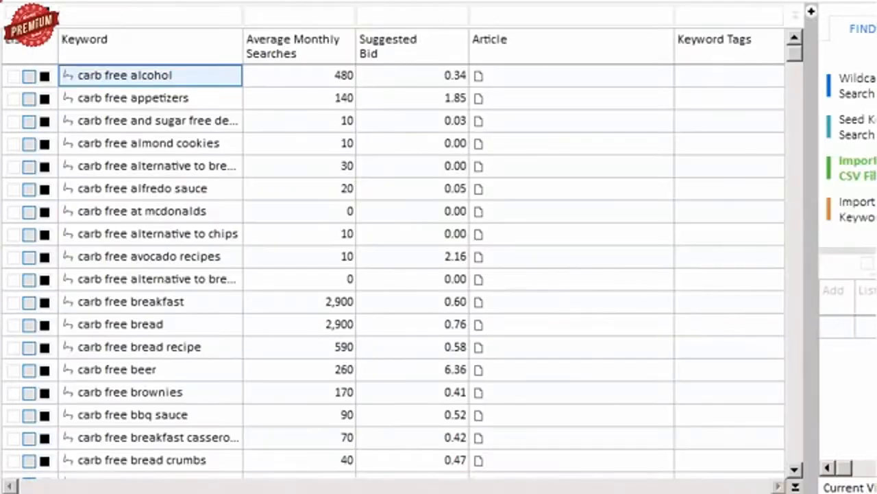
# - Sort the Keyword Grid by Average Monthly Searches in descending order and widen the Keyword column
pyautogui.moveTo(296, 52)
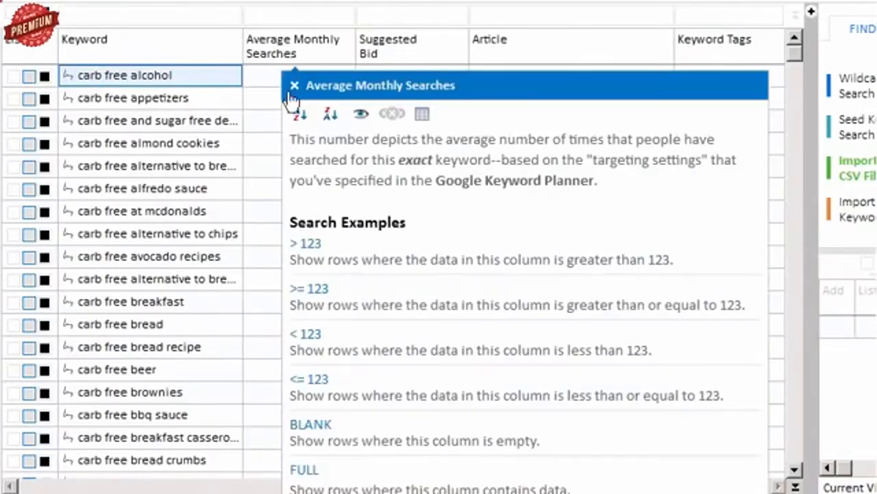
pyautogui.click(330, 116)
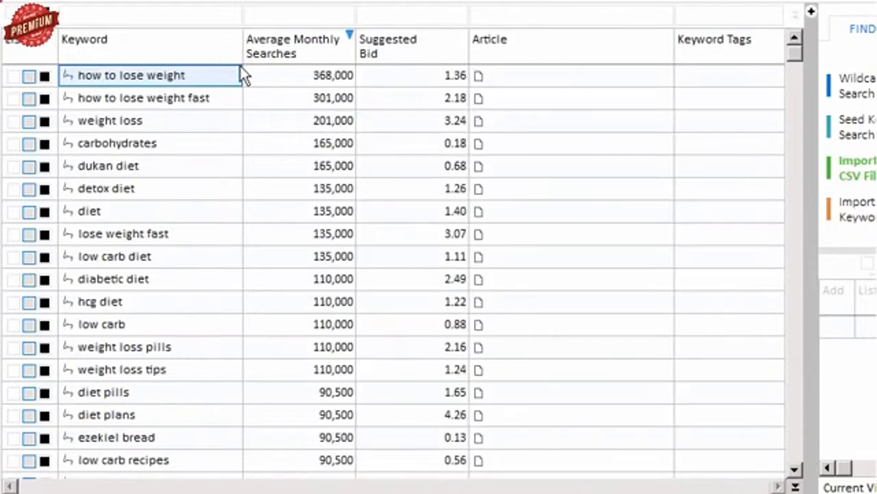
pyautogui.moveTo(245, 42); pyautogui.dragTo(351, 40)
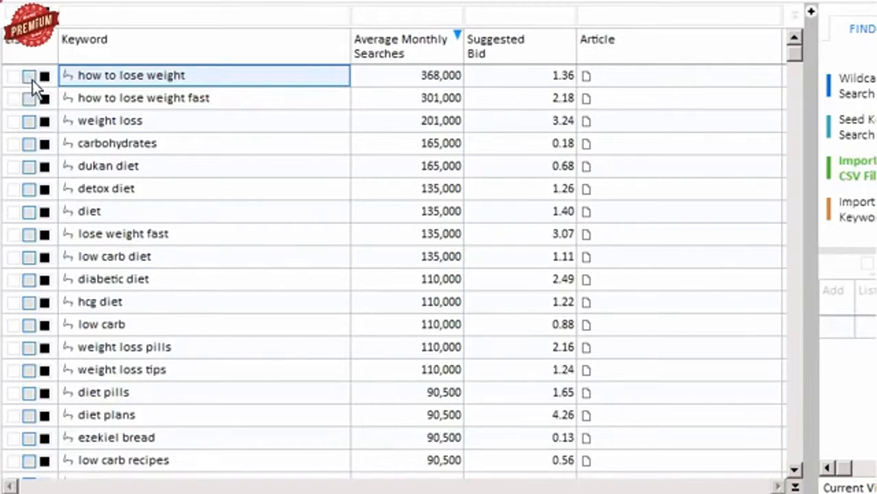
# - Assign the keyword "how to lose weight" to the white list and back to the grey list, ending on the Black List
pyautogui.click(14, 76)
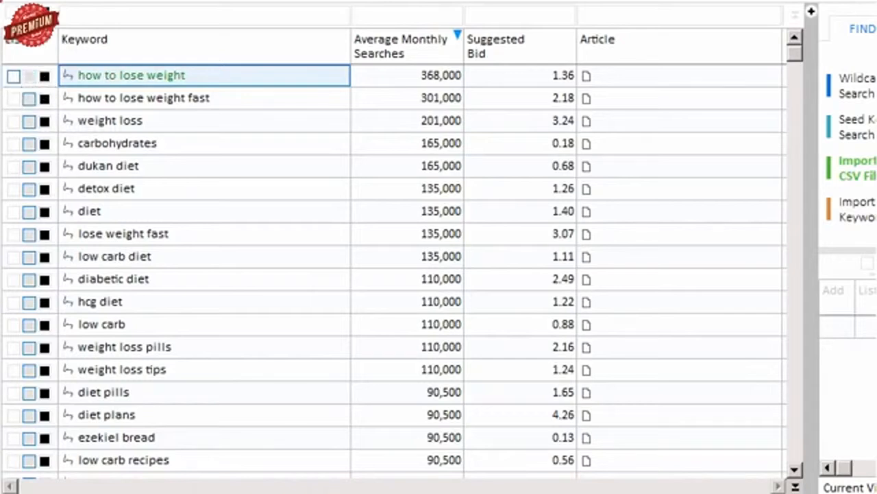
pyautogui.click(26, 78)
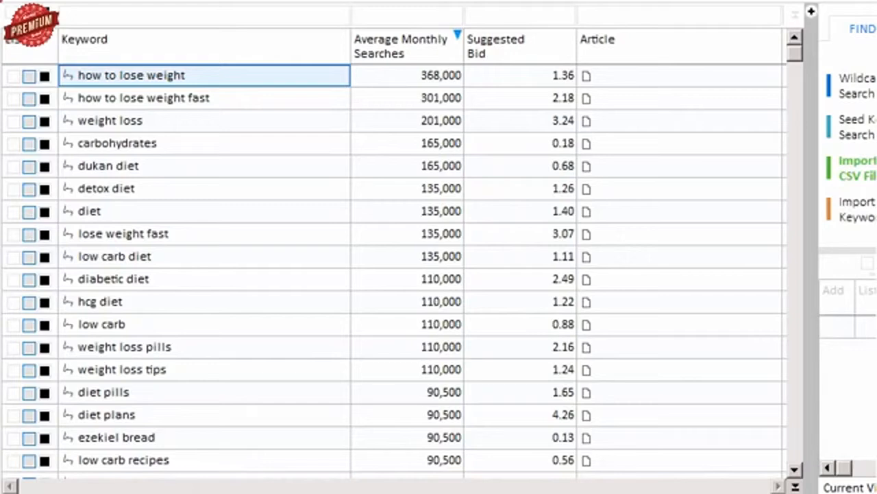
pyautogui.click(43, 78)
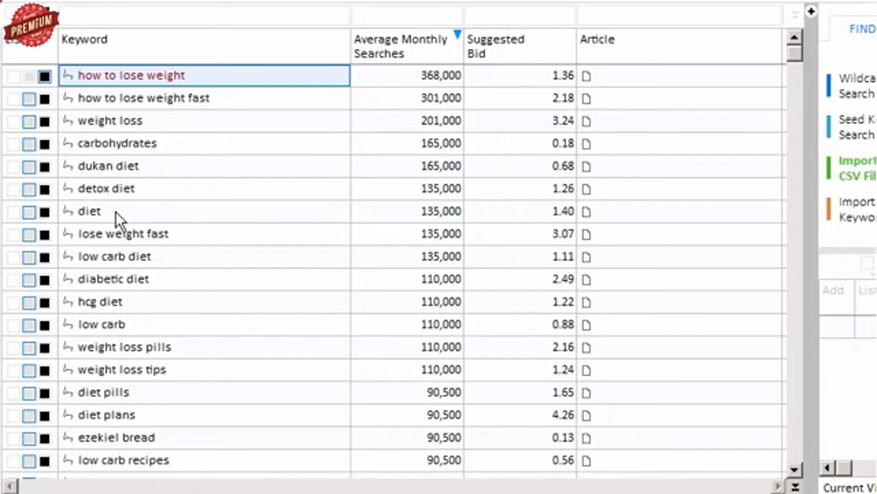
# - Send the keywords "diet", "dukan diet" and "hcg diet" to the Black List
pyautogui.click(44, 212)
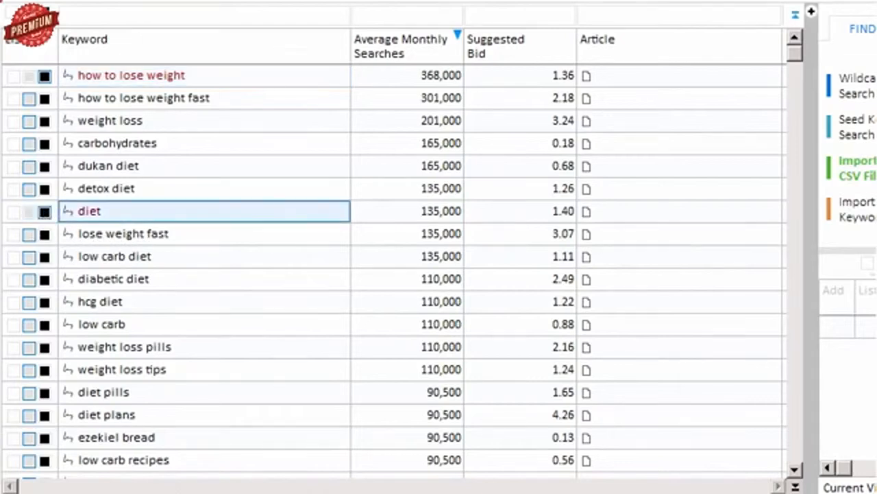
pyautogui.click(45, 167)
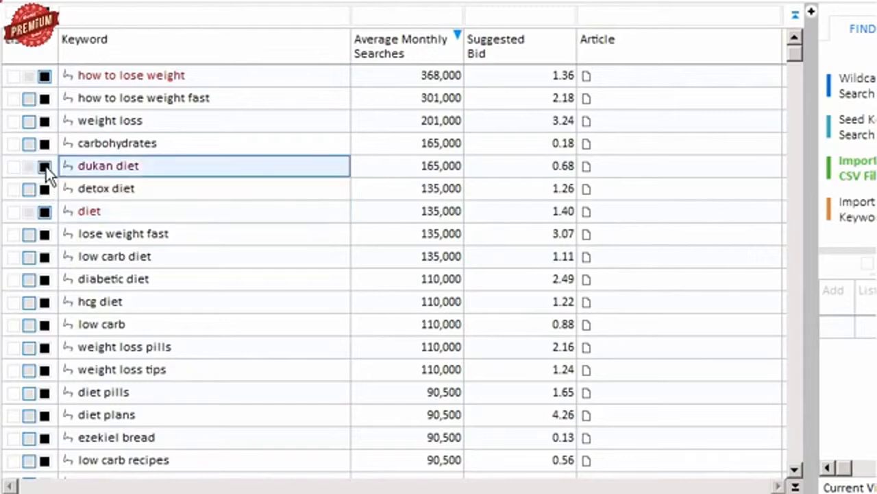
pyautogui.click(44, 303)
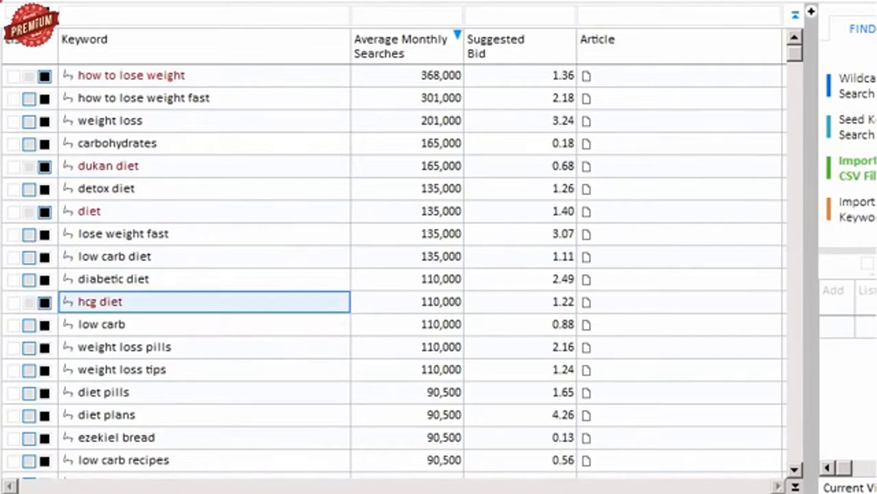
# - Send the keywords "lose weight fast", "how to lose weight fast" and "weight loss" to the Black List
pyautogui.click(44, 233)
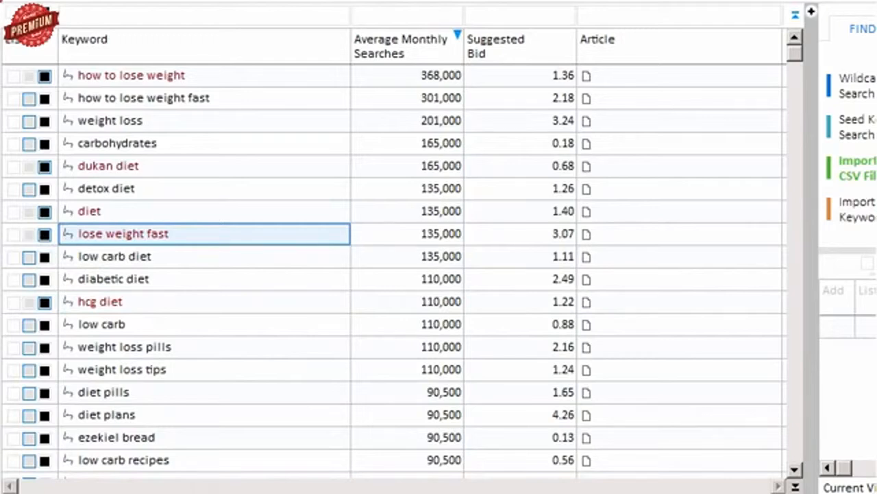
pyautogui.click(144, 98)
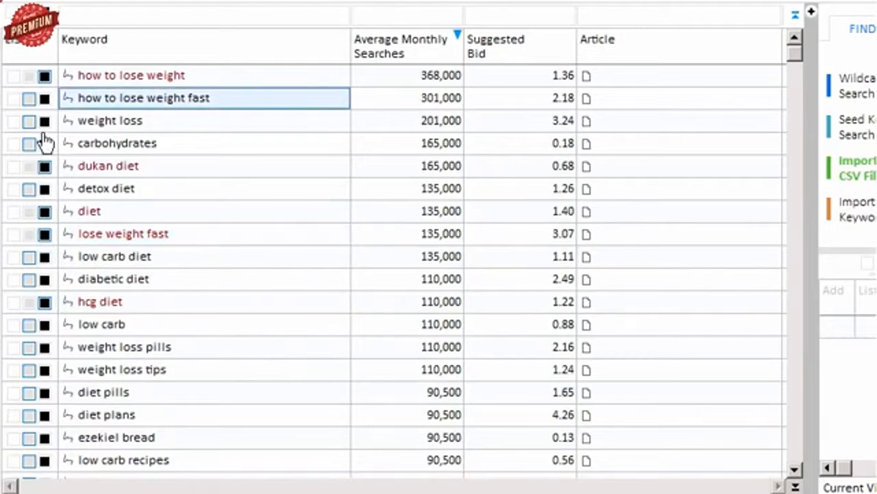
pyautogui.click(44, 98)
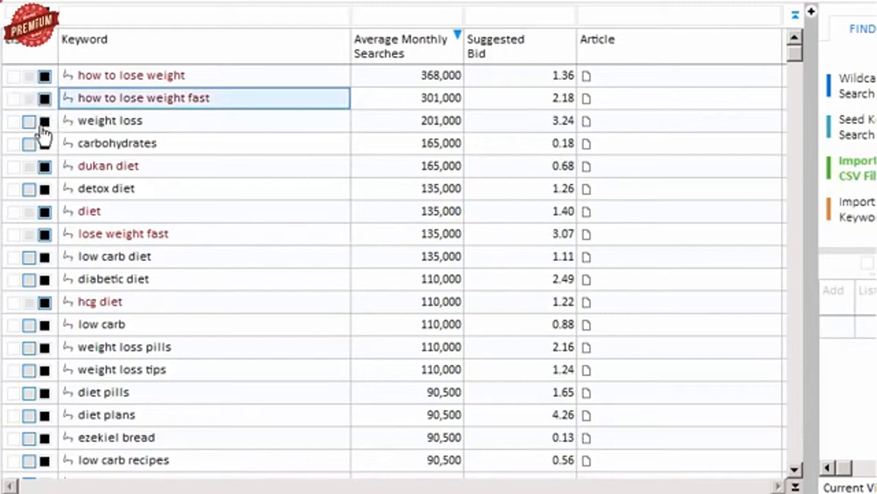
pyautogui.click(44, 121)
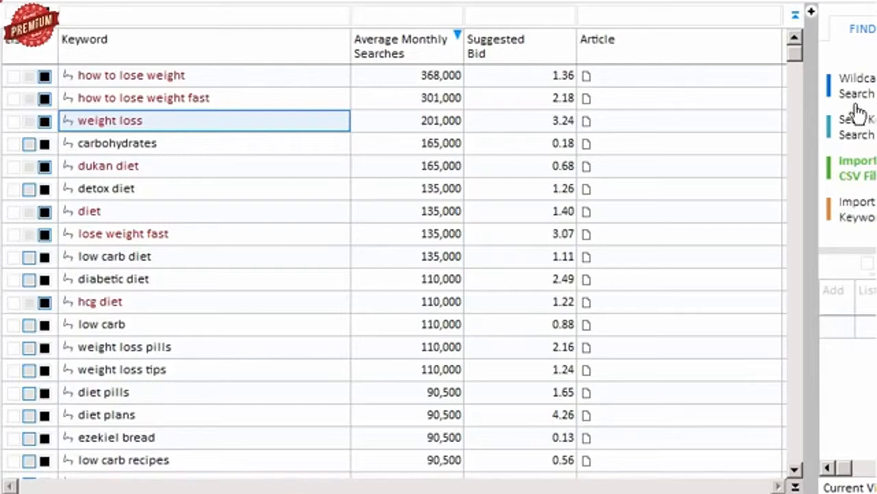
# - Narrow the Keyword Grid, enter "pills" as a negative keyword and apply the negative keyword list
pyautogui.moveTo(816, 88); pyautogui.dragTo(318, 137)
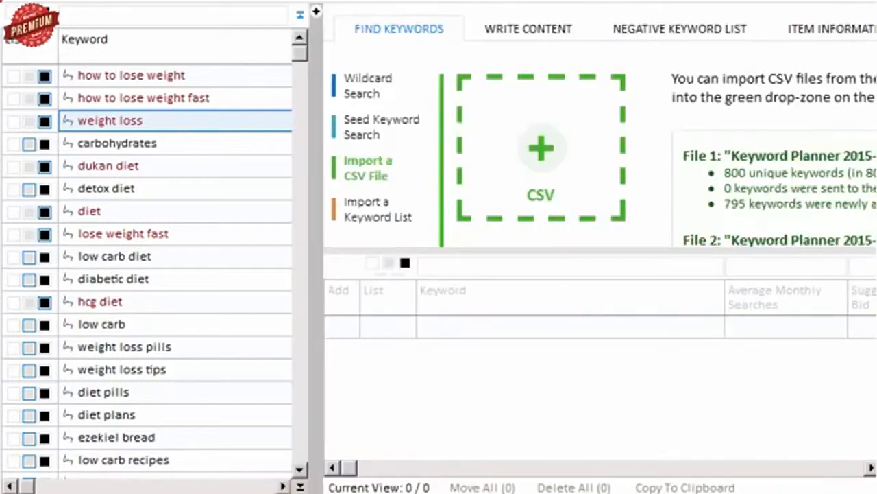
pyautogui.click(711, 35)
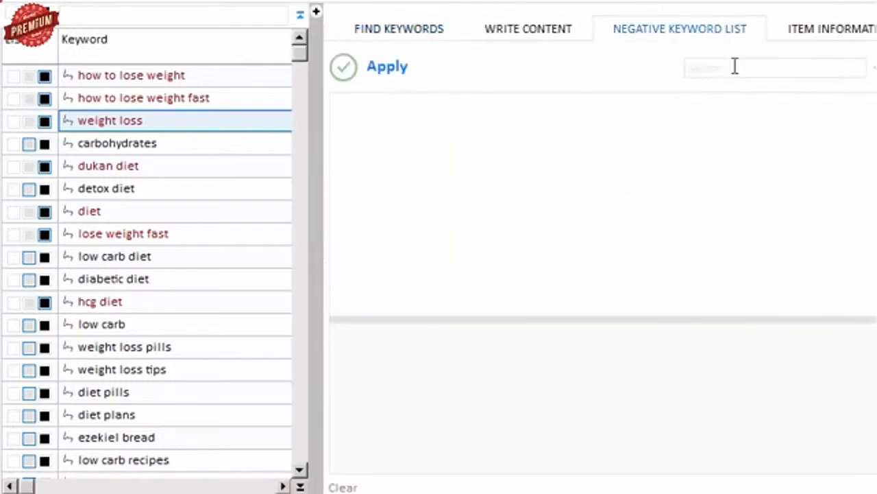
pyautogui.click(337, 108)
pyautogui.write('pills')
pyautogui.click(385, 66)
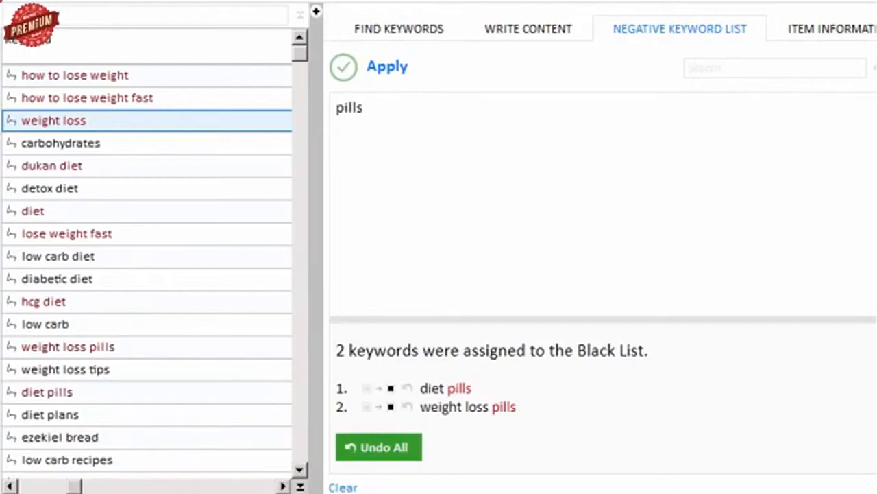
# - Widen the Keyword Grid to show the search volumes and filter its keywords by "carb"
pyautogui.moveTo(317, 114); pyautogui.dragTo(524, 126)
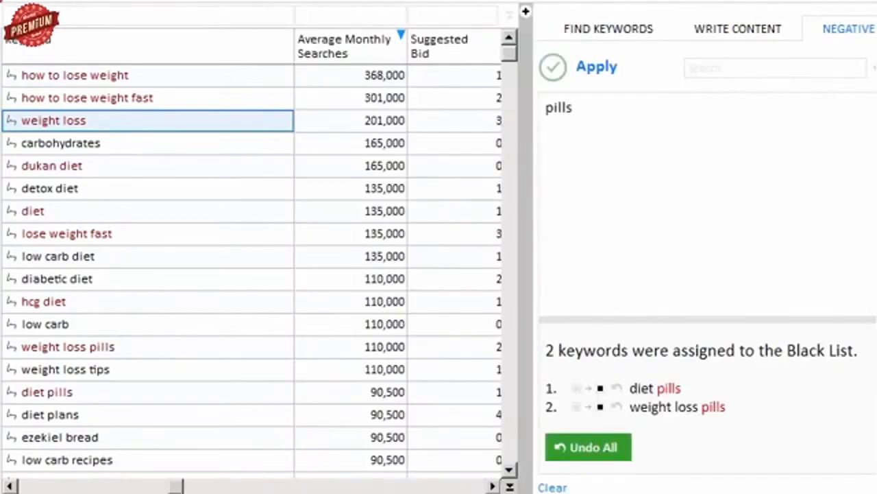
pyautogui.click(46, 486)
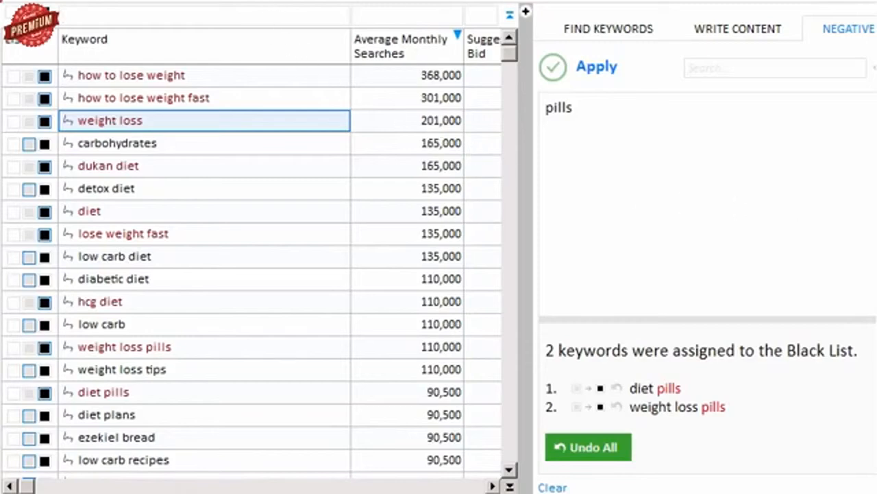
pyautogui.write('carb')
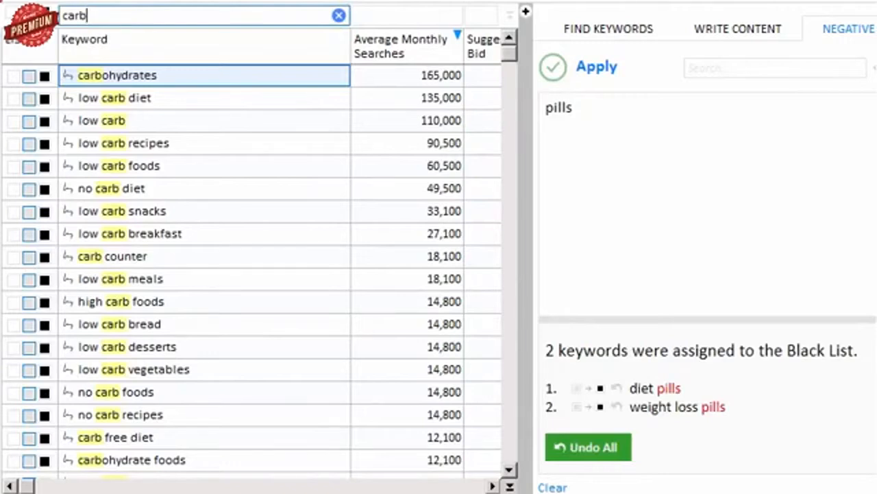
pyautogui.click(193, 325)
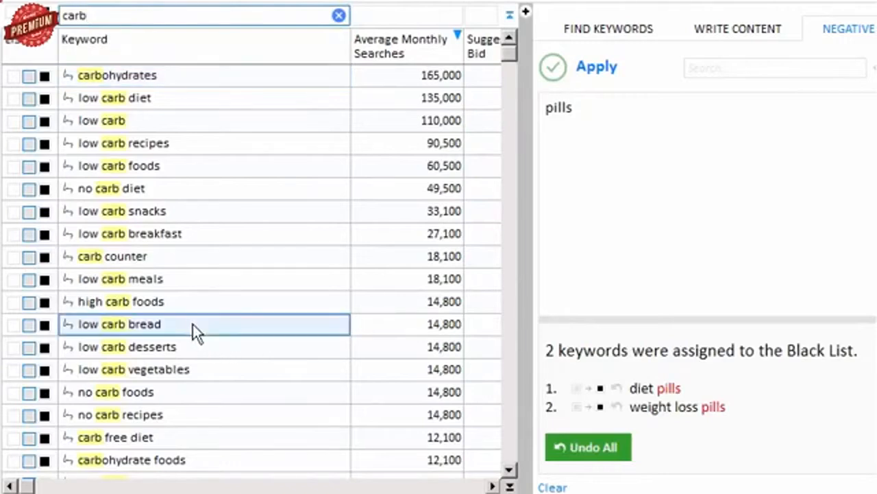
pyautogui.click(245, 347)
pyautogui.click(251, 368)
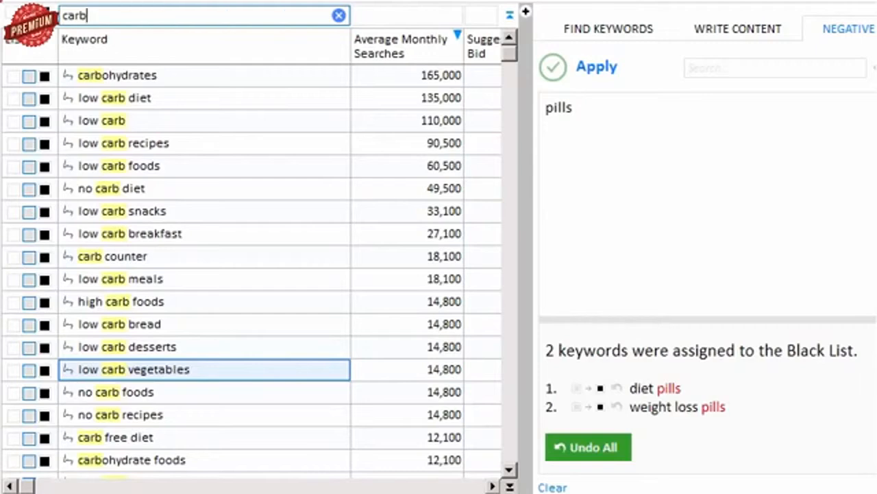
# - Try the keyword filter "carb AND diet >5" and replace it with "what AND carb"
pyautogui.write('AND diet')
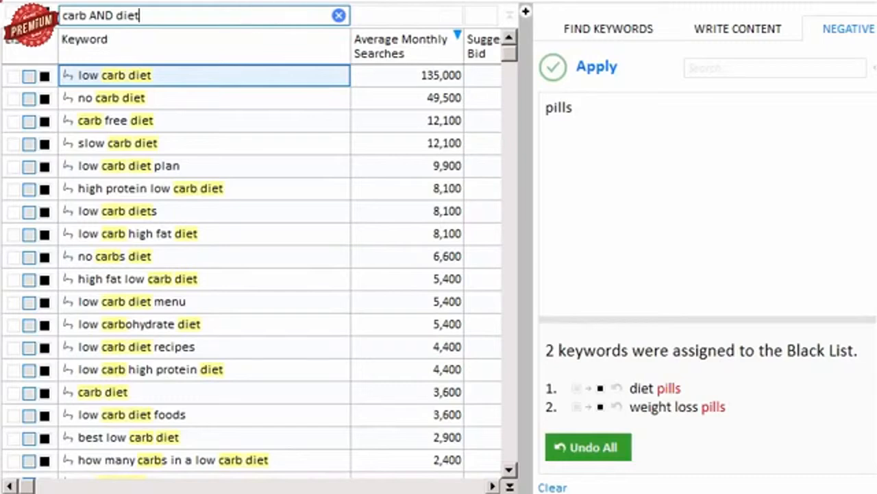
pyautogui.write('>5')
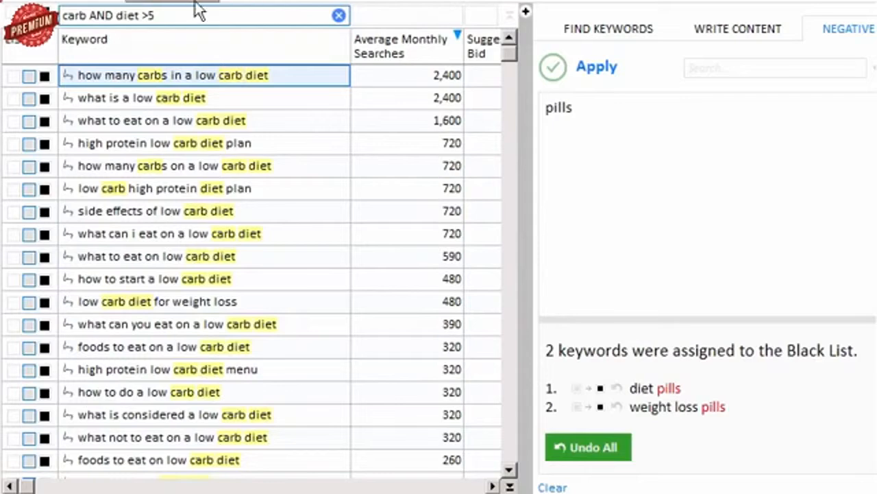
pyautogui.tripleClick(174, 15)
pyautogui.write('what AND carb')
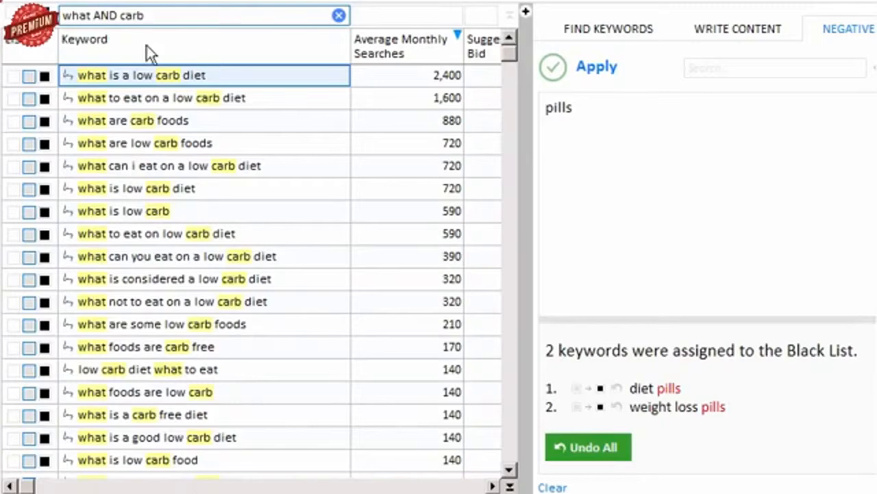
# - Filter the grid to keywords matching "how AND carb" with Average Monthly Searches ">100"
pyautogui.doubleClick(91, 15)
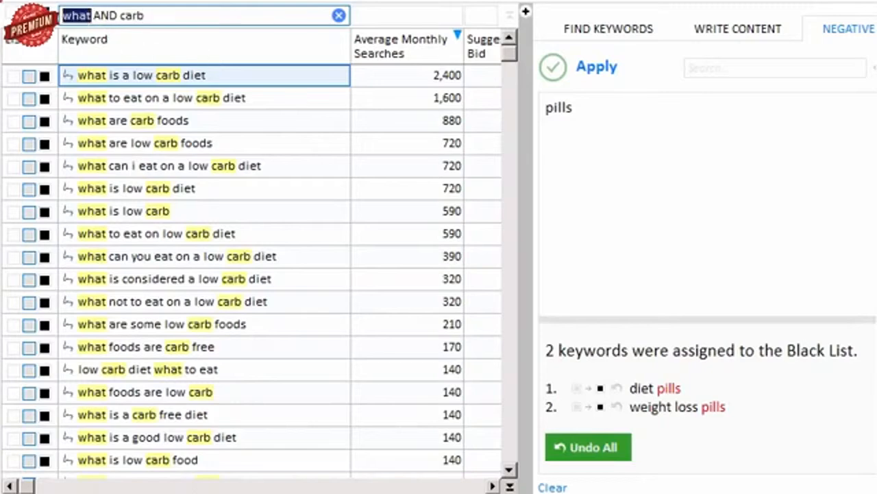
pyautogui.write('how')
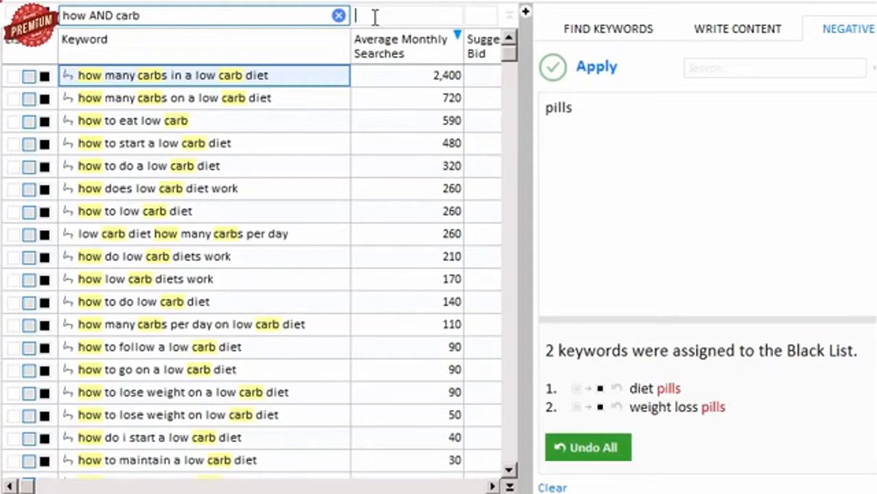
pyautogui.write('>100')
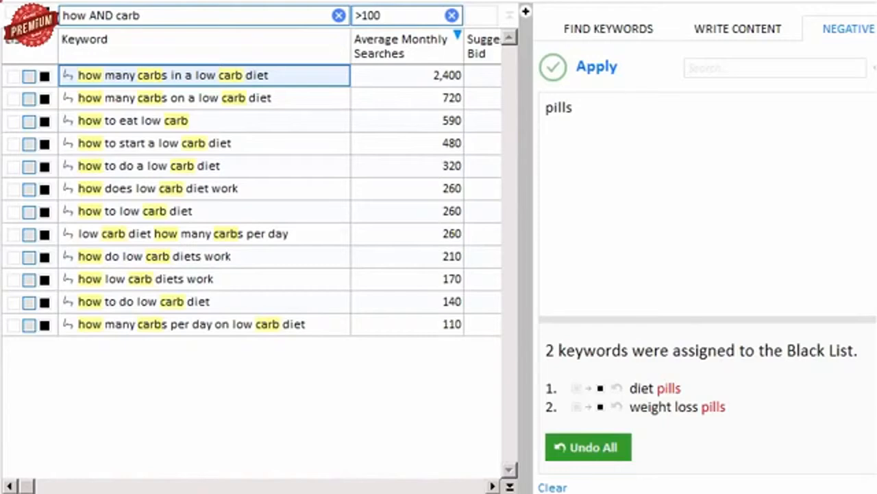
# - Assign the first six filtered keywords, from "how many carbs in a low carb diet" through "how does low carb diet work", to the white list
pyautogui.click(14, 77)
pyautogui.click(13, 99)
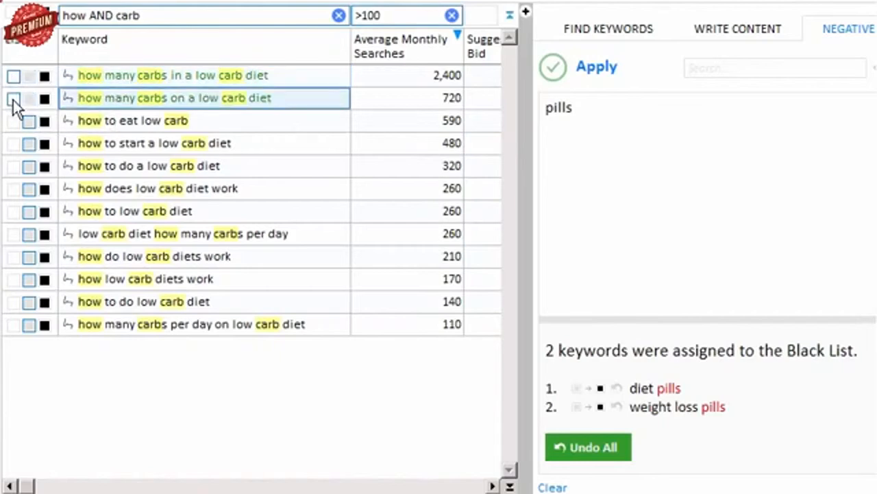
pyautogui.click(13, 121)
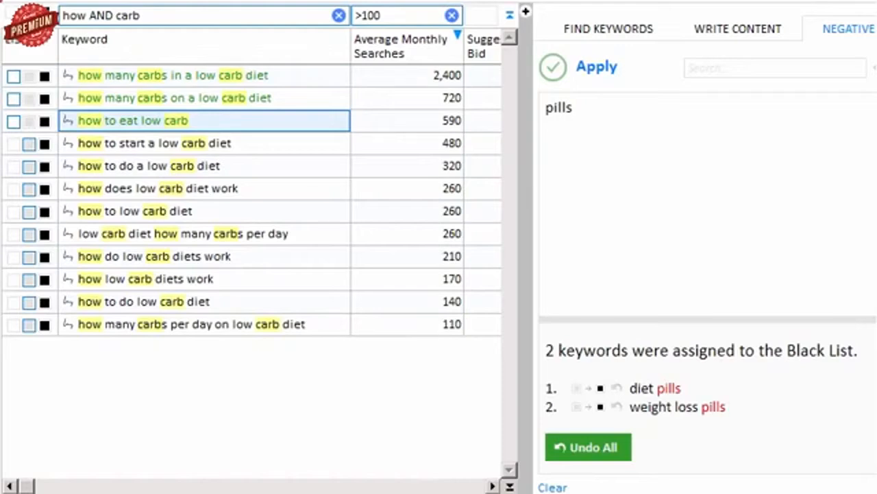
pyautogui.click(14, 143)
pyautogui.click(14, 165)
pyautogui.click(13, 188)
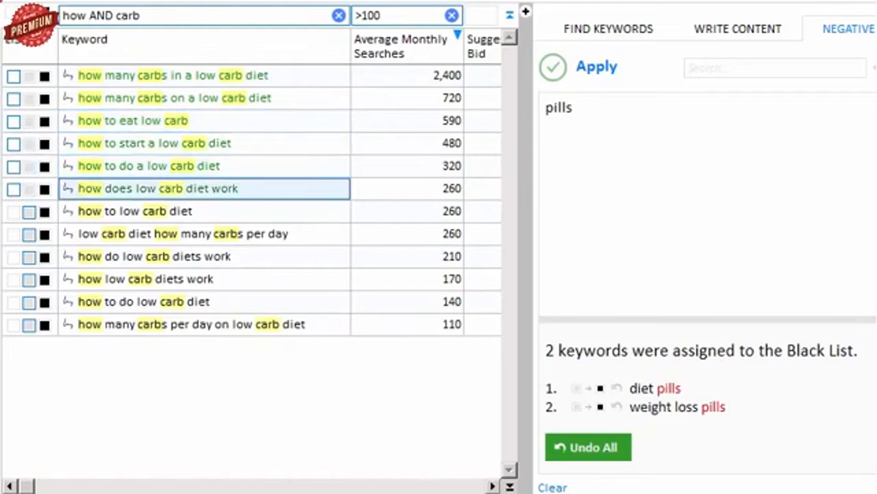
# - Change the keyword filter to "carb AND diet", keeping the search volume filter
pyautogui.click(509, 15)
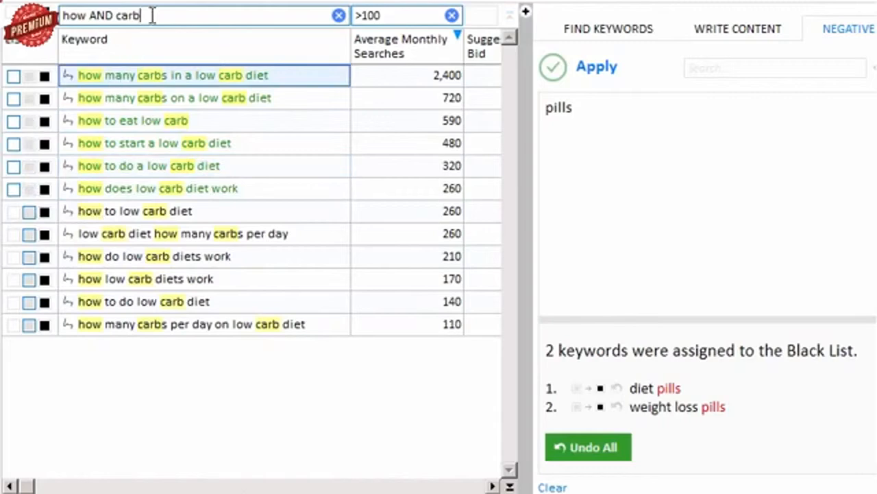
pyautogui.moveTo(151, 15); pyautogui.dragTo(61, 15)
pyautogui.write('carb AND diet')
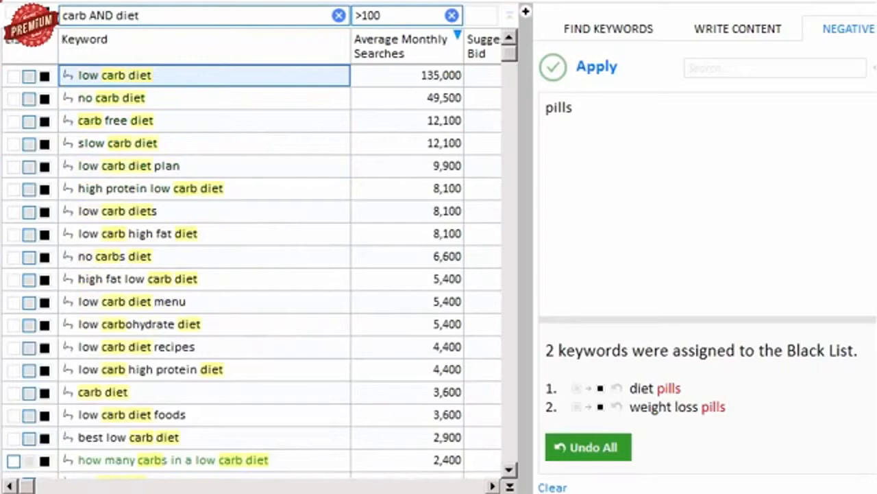
# - Assign the first ten filtered keywords, from "low carb diet" through "high fat low carb diet", to the white list
pyautogui.click(14, 76)
pyautogui.click(14, 122)
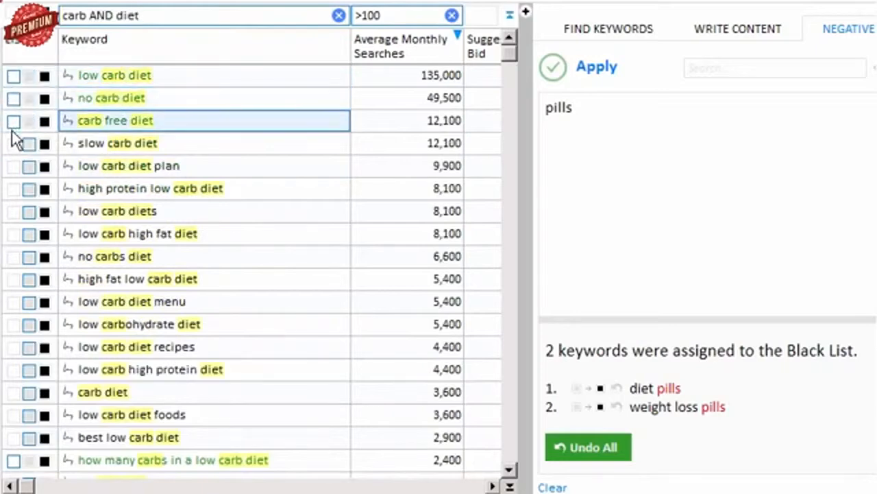
pyautogui.click(13, 144)
pyautogui.click(14, 167)
pyautogui.click(13, 190)
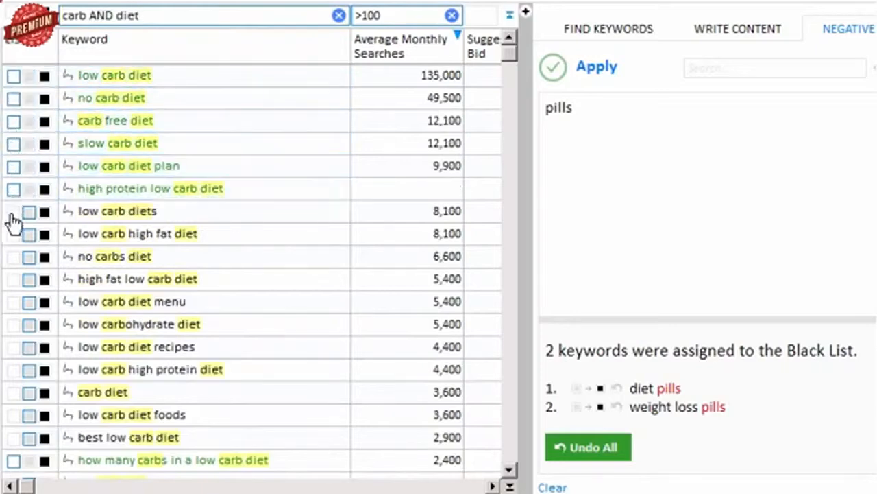
pyautogui.click(14, 213)
pyautogui.click(14, 235)
pyautogui.click(12, 258)
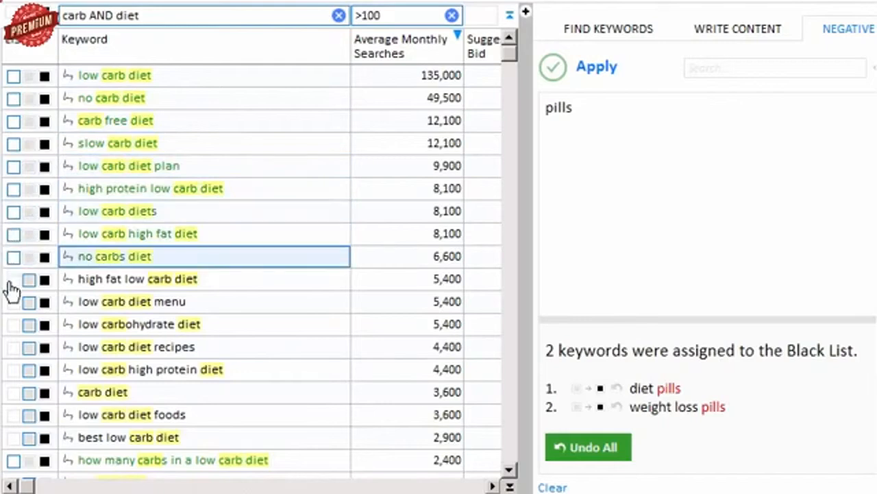
pyautogui.click(12, 281)
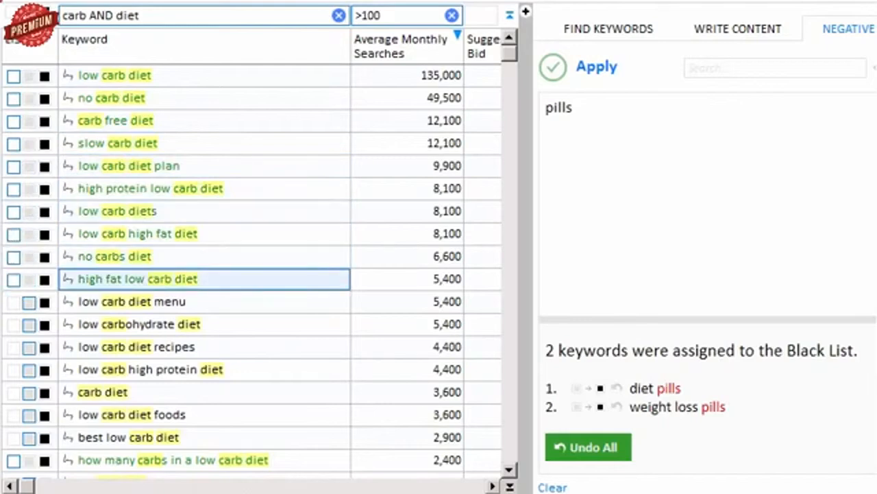
# - Clear all the filters from the Keyword Grid
pyautogui.moveTo(127, 46)
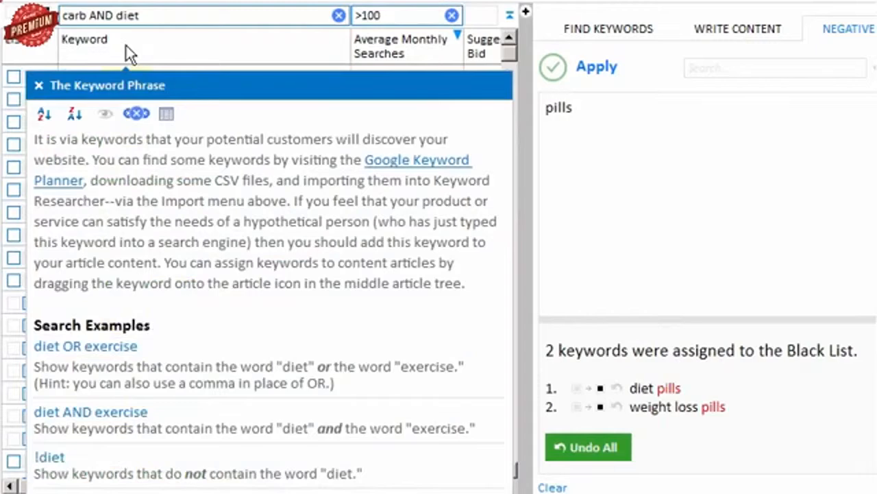
pyautogui.click(137, 115)
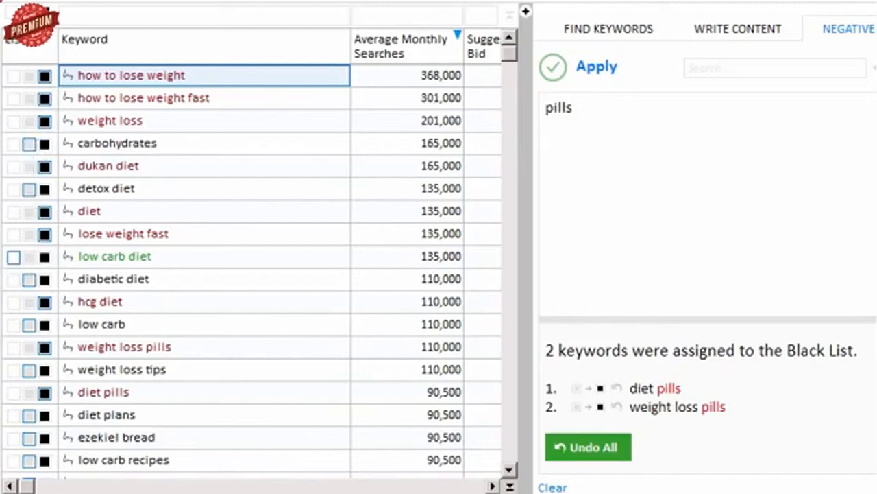
# - Look through the unfiltered keyword list to compare the white, grey and black list assignments, and return to its beginning
pyautogui.click(509, 470)
pyautogui.click(509, 470)
pyautogui.click(509, 469)
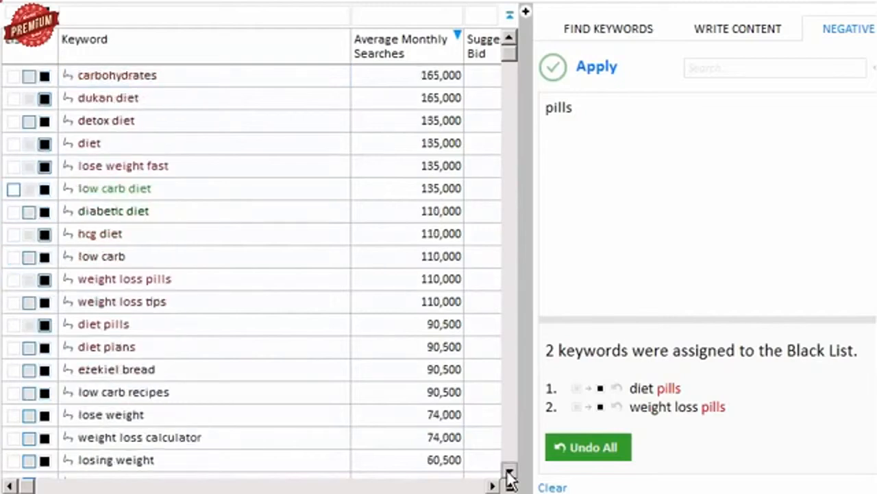
pyautogui.click(509, 469)
pyautogui.click(509, 470)
pyautogui.tripleClick(509, 471)
pyautogui.tripleClick(509, 470)
pyautogui.doubleClick(509, 471)
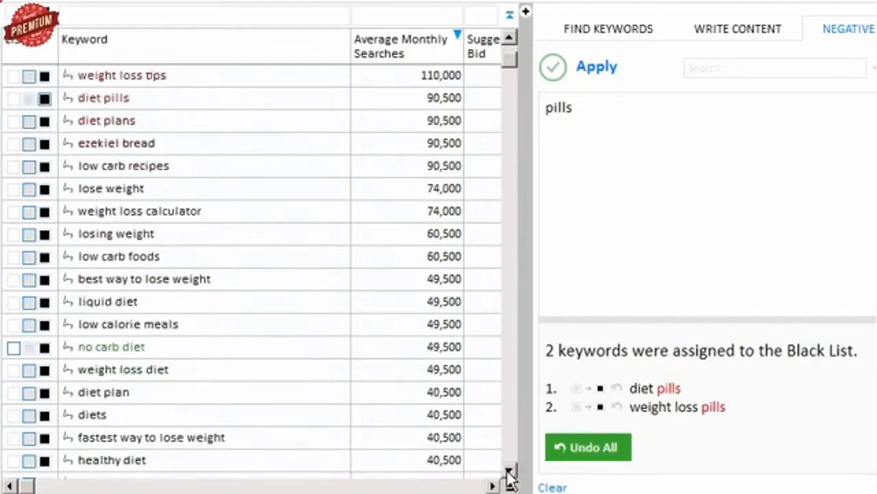
pyautogui.doubleClick(508, 471)
pyautogui.click(508, 470)
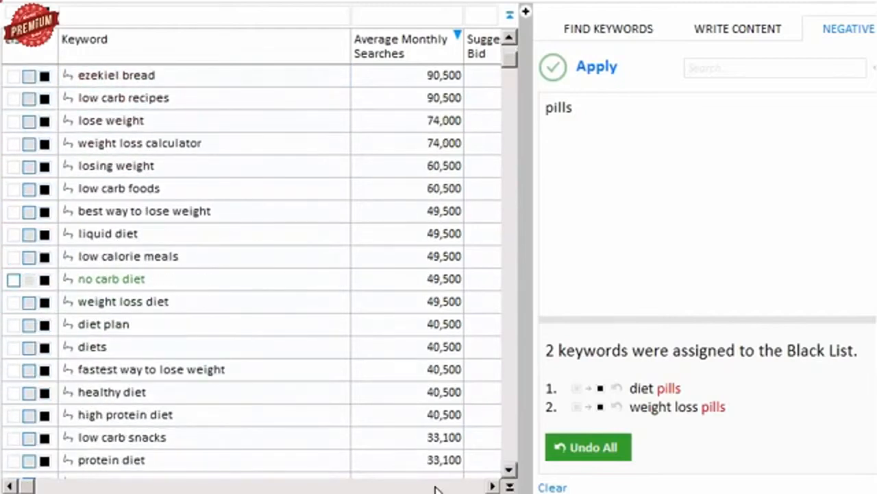
pyautogui.click(509, 14)
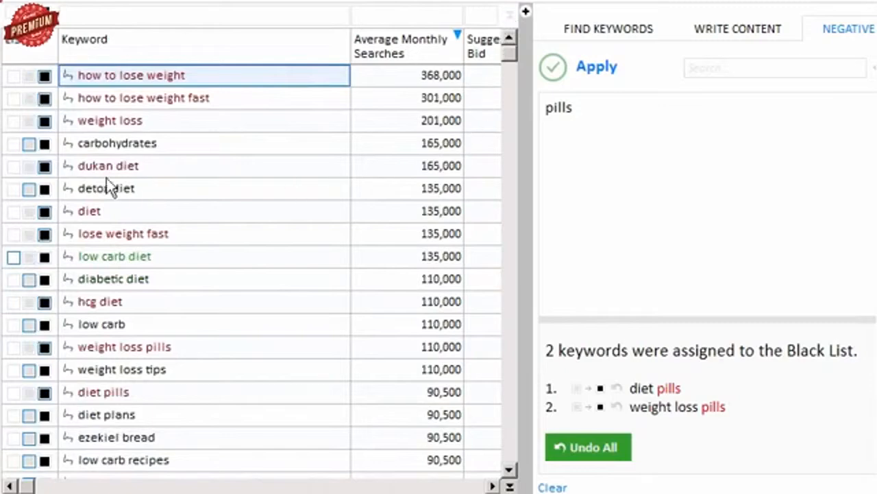
# - Show only the white list keywords in the grid, and switch the view to only the grey list keywords
pyautogui.click(11, 13)
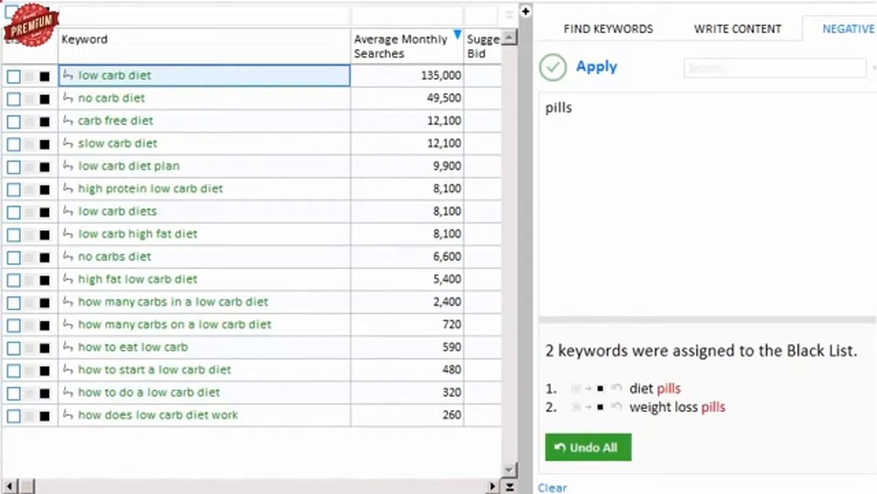
pyautogui.click(28, 13)
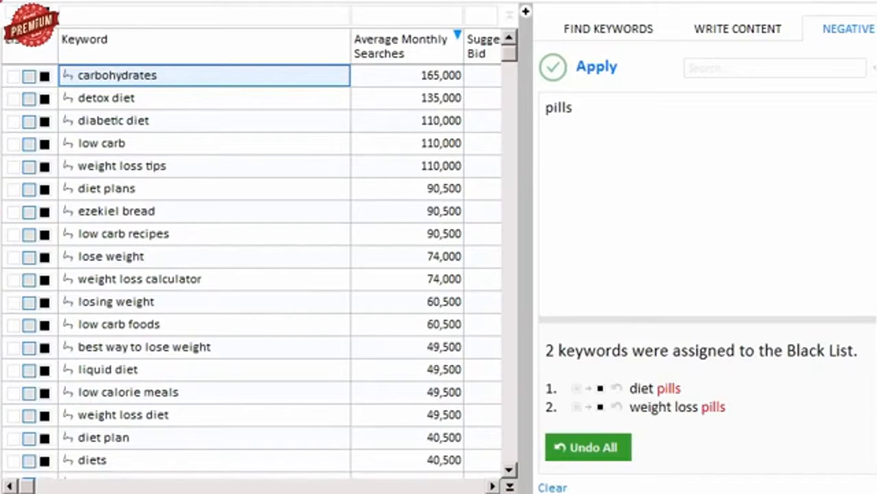
# - Show only the black list keywords in the grid, and switch the view to the white and grey list keywords together
pyautogui.click(44, 14)
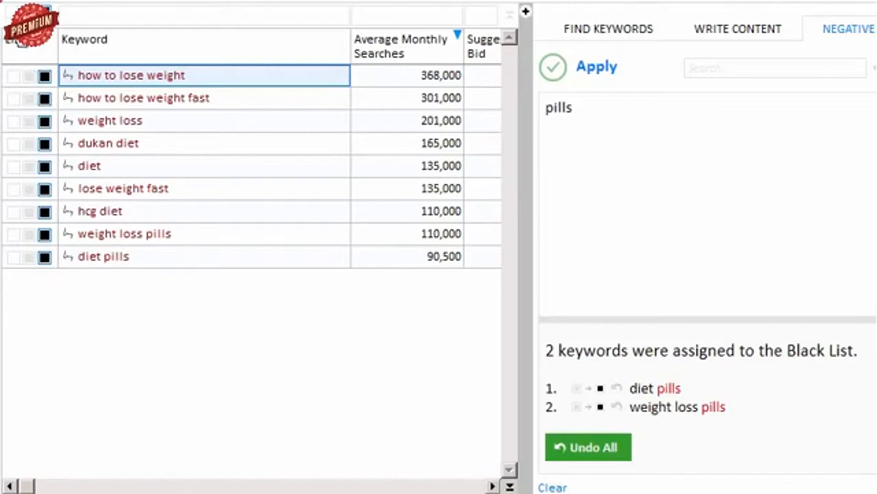
pyautogui.click(15, 40)
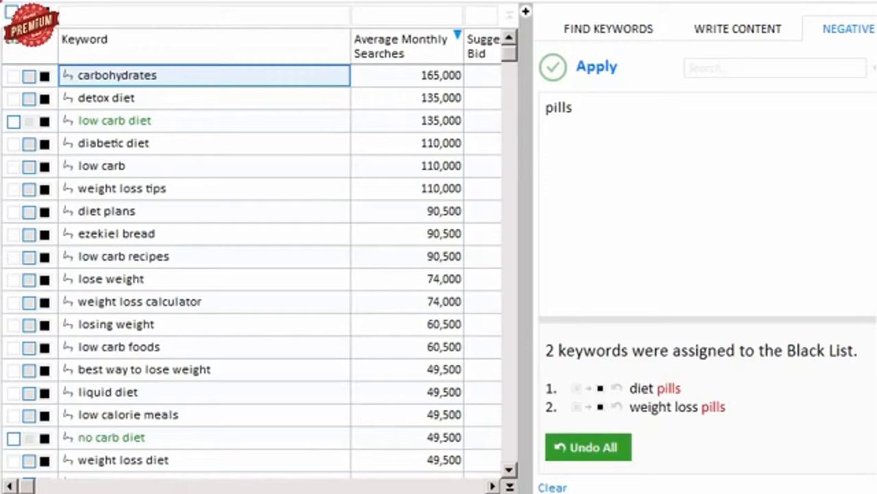
# - Reveal the article tree between the keyword grid and the content area, and widen the keyword grid
pyautogui.click(526, 11)
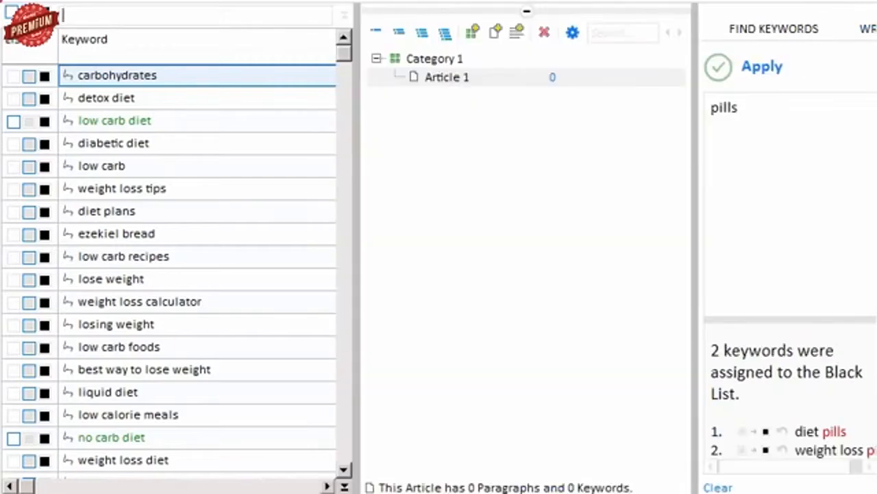
pyautogui.moveTo(570, 16); pyautogui.dragTo(770, 27)
# - Hide the Suggested Bid and Keyword Tags columns in the keyword grid and narrow the Keyword column
pyautogui.moveTo(322, 48)
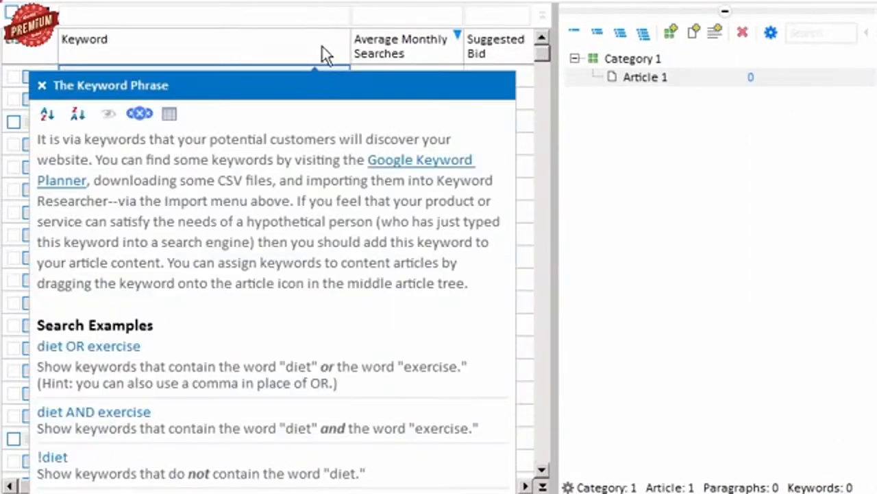
pyautogui.click(169, 115)
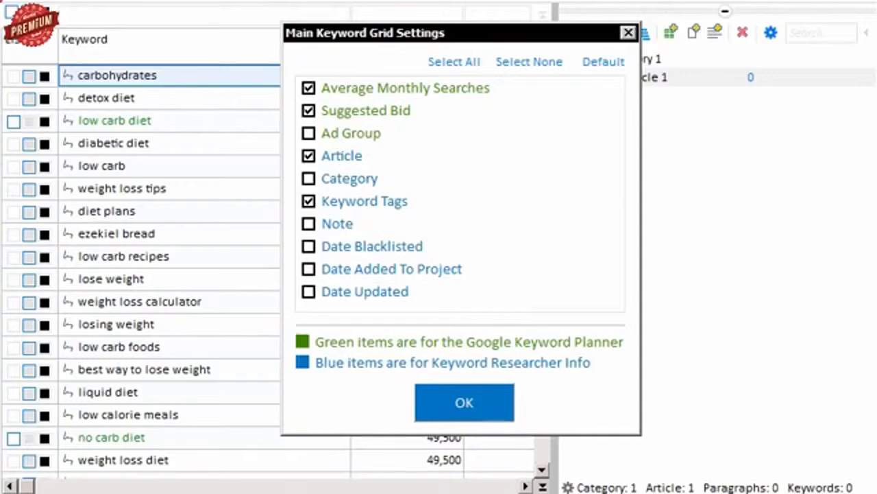
pyautogui.click(326, 113)
pyautogui.click(308, 201)
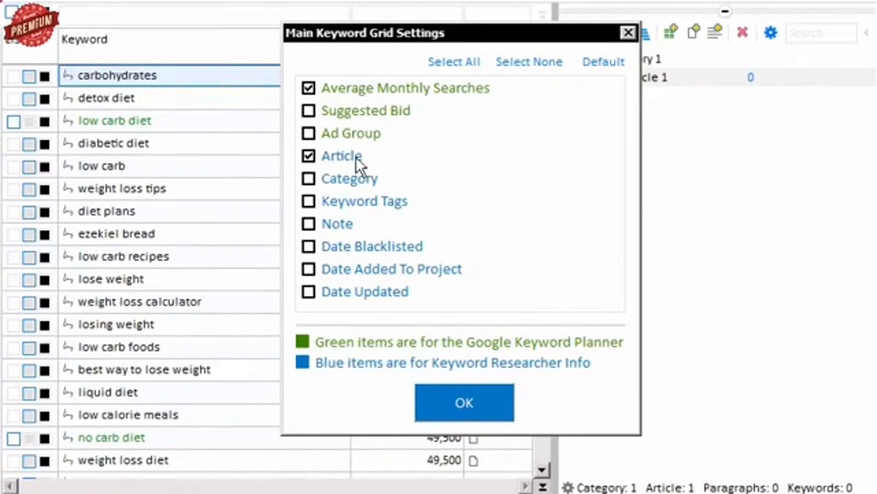
pyautogui.click(461, 399)
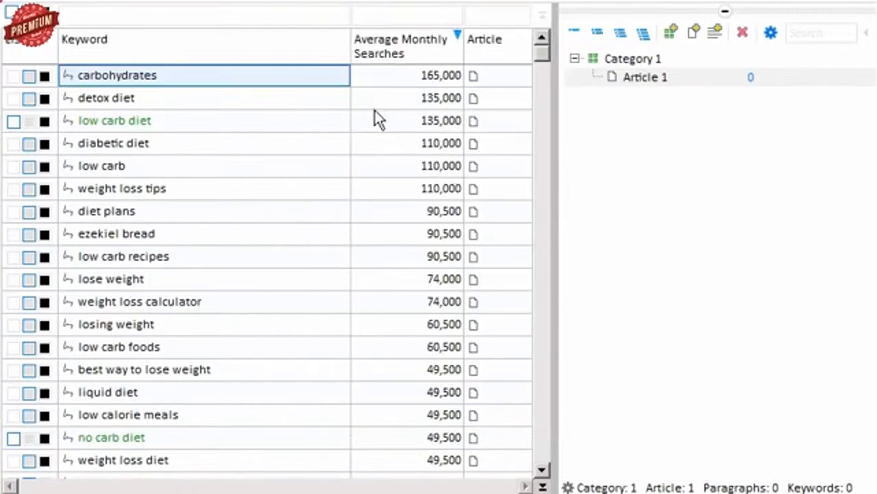
pyautogui.moveTo(350, 56); pyautogui.dragTo(240, 49)
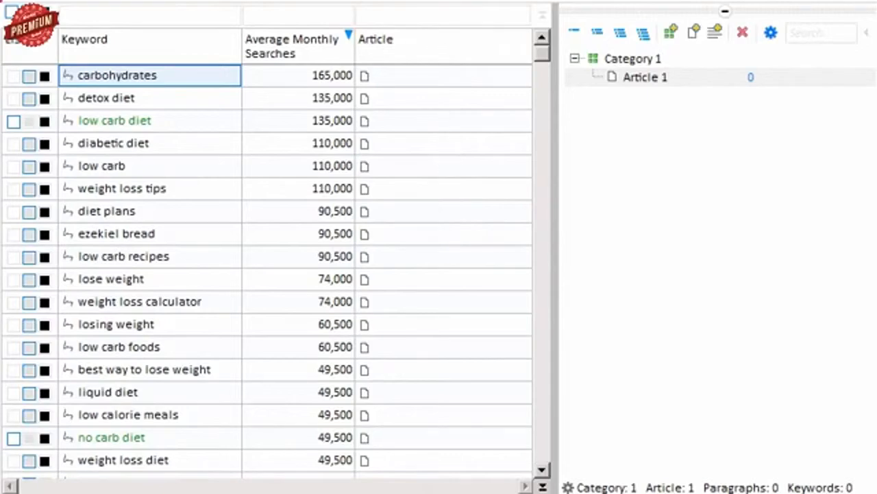
# - Filter the keywords by "carb AND fat" and assign "high carb low fat diet" and "low fat low carb diet" to the white list
pyautogui.write('carb AND fat')
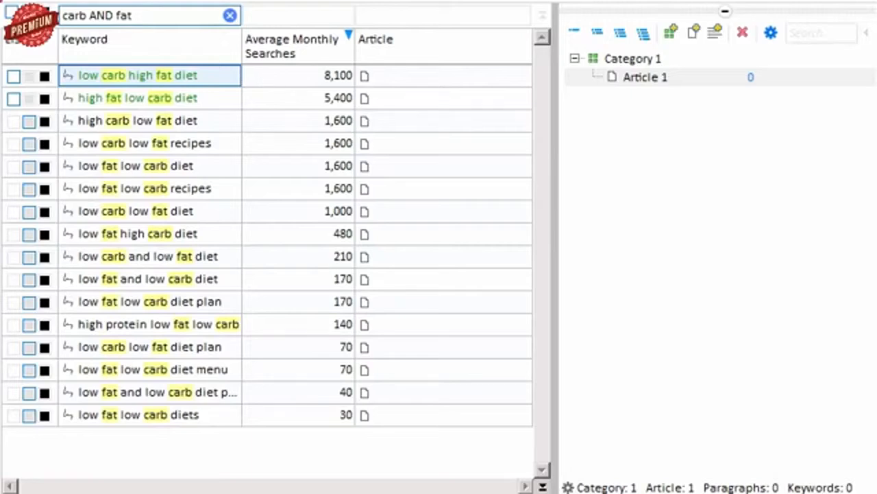
pyautogui.click(208, 123)
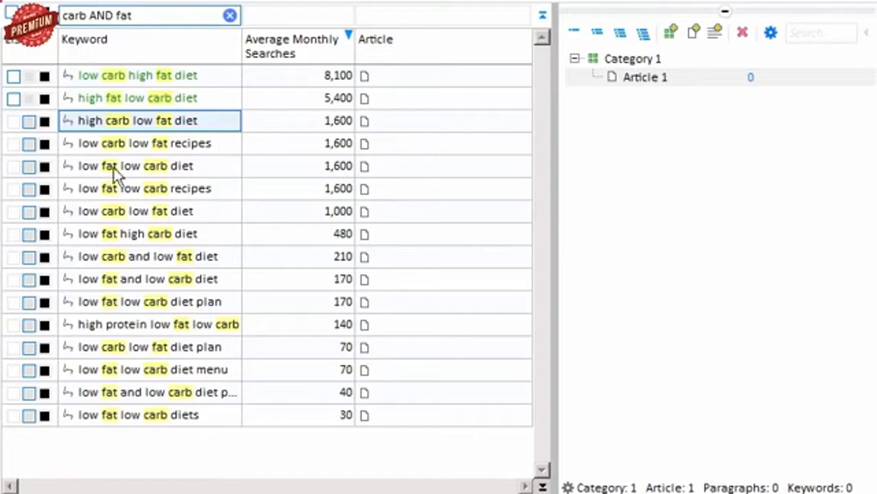
pyautogui.click(209, 167)
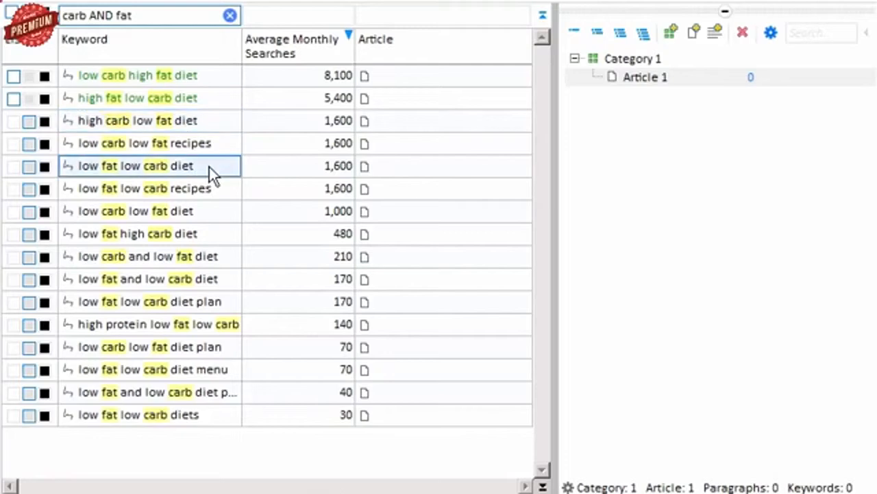
pyautogui.click(13, 122)
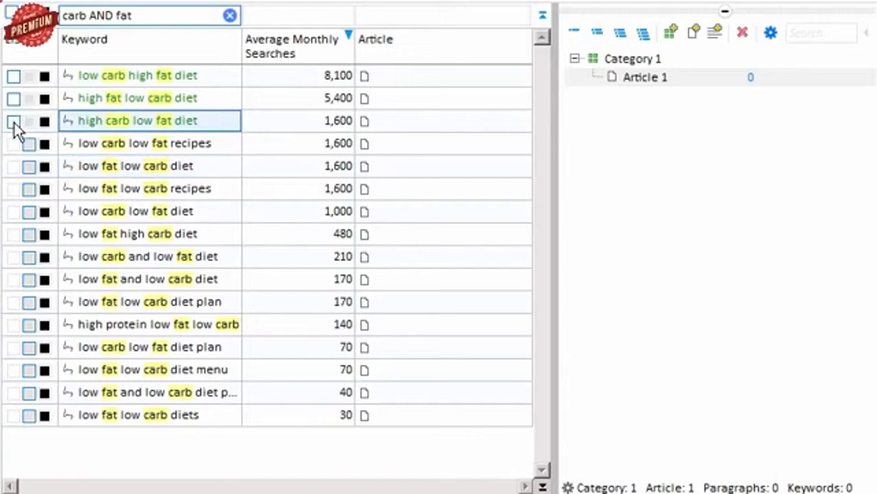
pyautogui.click(14, 167)
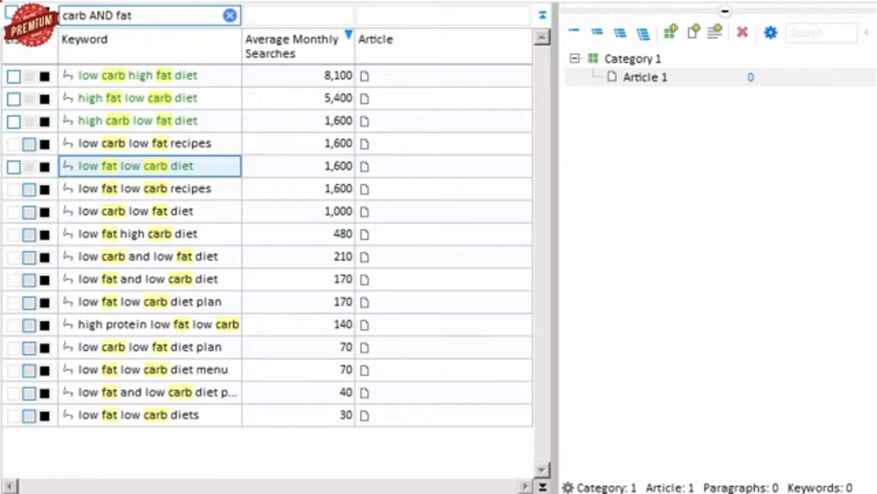
# - Rename the article in Category 1 as "Low carb high fat diet Guide"
pyautogui.click(178, 78)
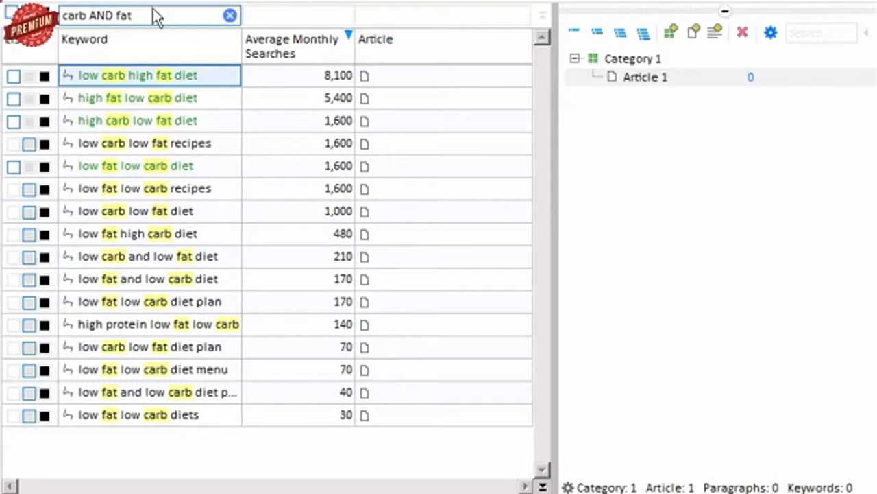
pyautogui.click(147, 121)
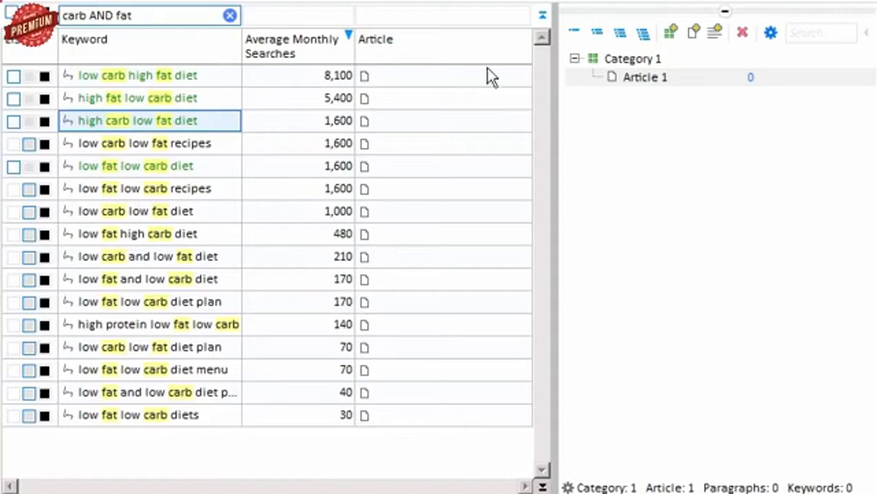
pyautogui.click(637, 78)
pyautogui.click(713, 32)
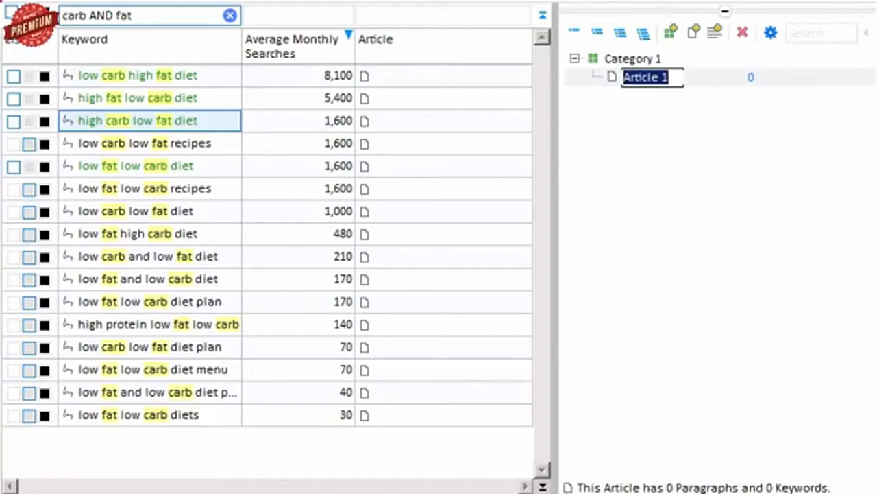
pyautogui.write('Low carb high ')
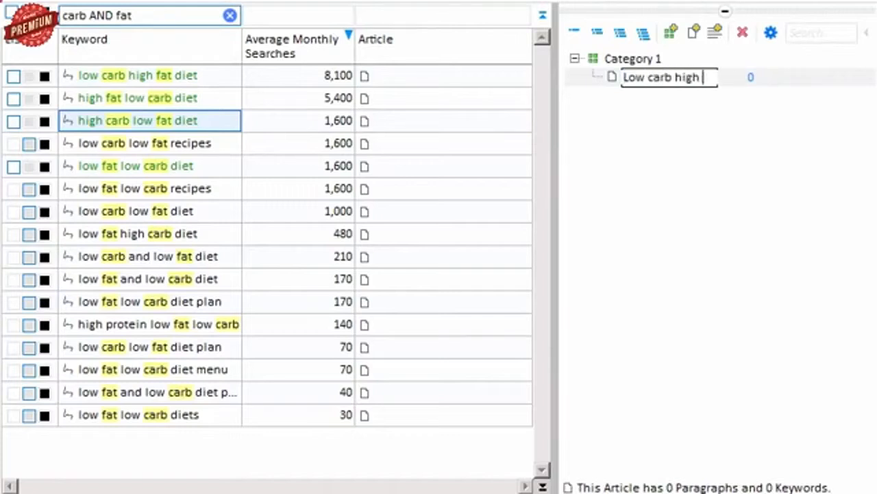
pyautogui.write('fat diet Guide')
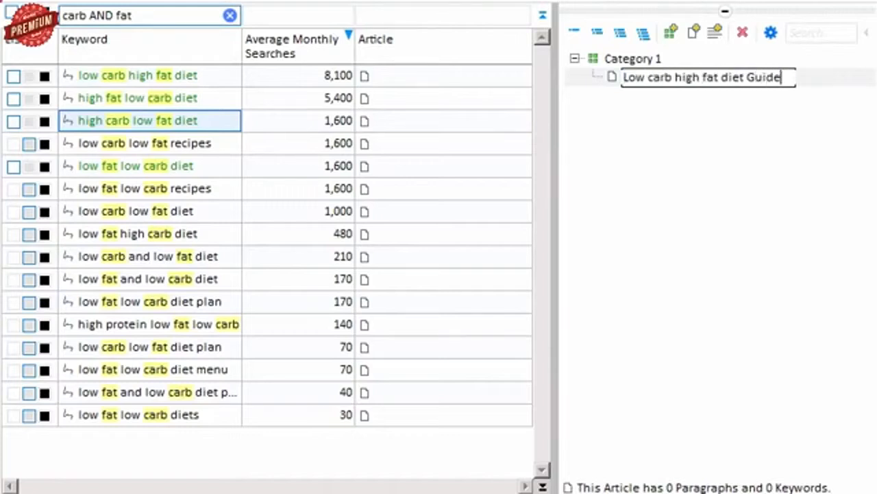
pyautogui.press('Return')
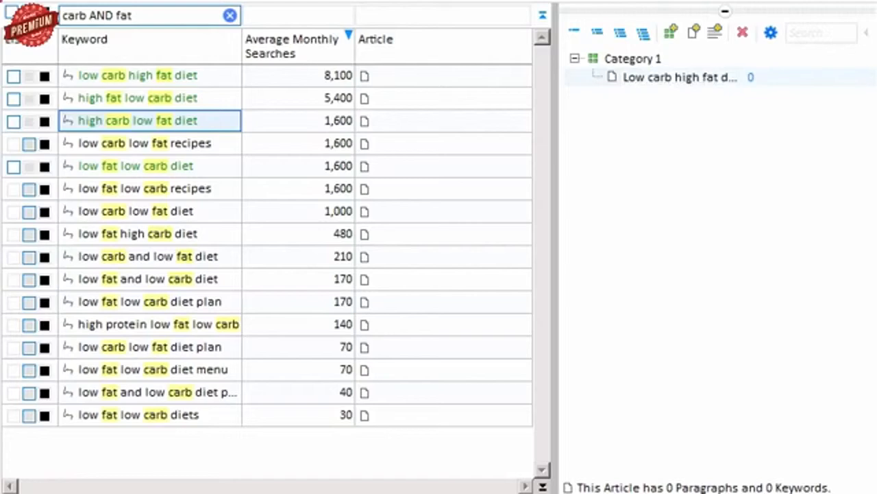
# - Assign the four white list keywords of the filtered grid to the "Low carb high fat diet Guide" article, adjusting the pane widths to read the article names
pyautogui.moveTo(560, 153); pyautogui.dragTo(494, 158)
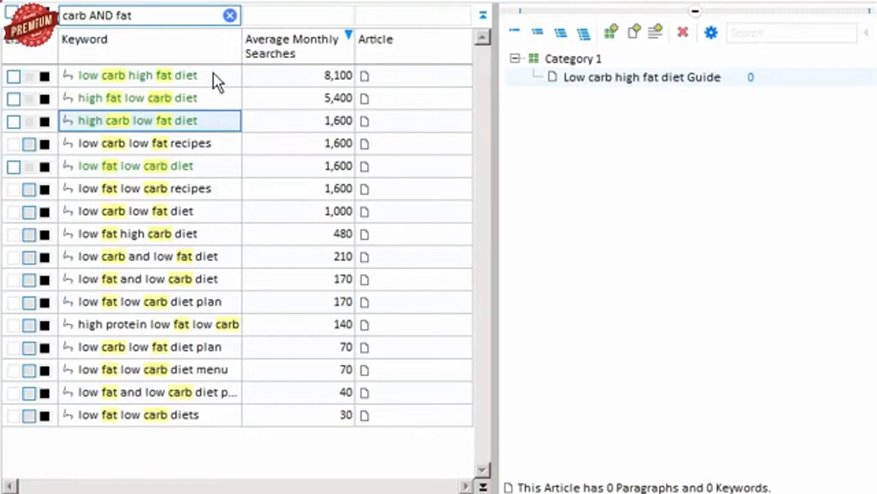
pyautogui.moveTo(214, 73); pyautogui.dragTo(578, 74)
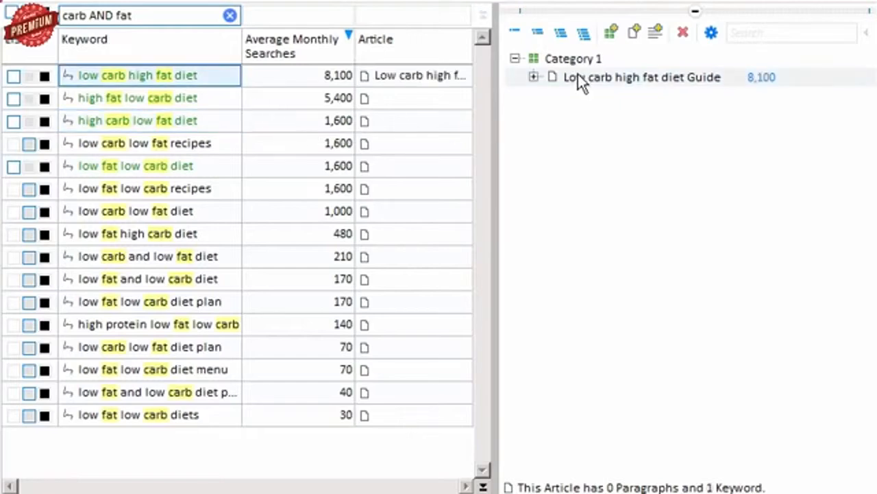
pyautogui.moveTo(201, 96); pyautogui.dragTo(576, 76)
pyautogui.moveTo(220, 118); pyautogui.dragTo(603, 80)
pyautogui.click(197, 166)
pyautogui.moveTo(197, 166); pyautogui.dragTo(582, 76)
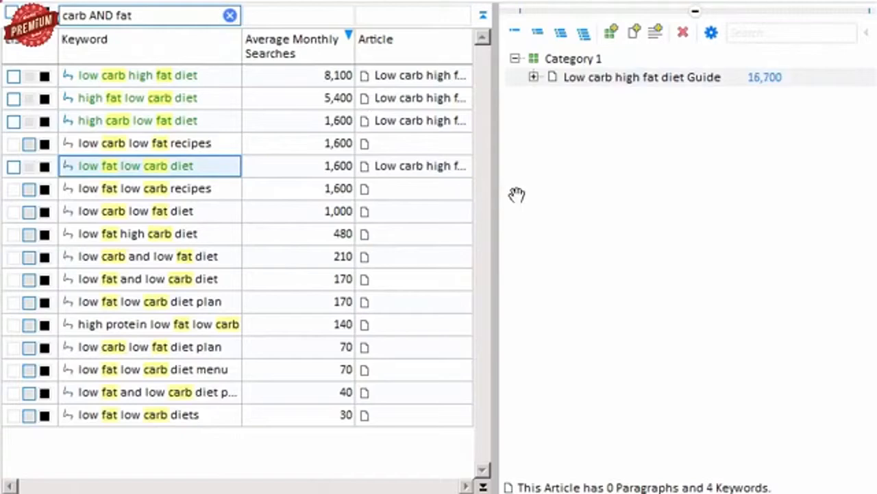
pyautogui.moveTo(495, 179); pyautogui.dragTo(619, 186)
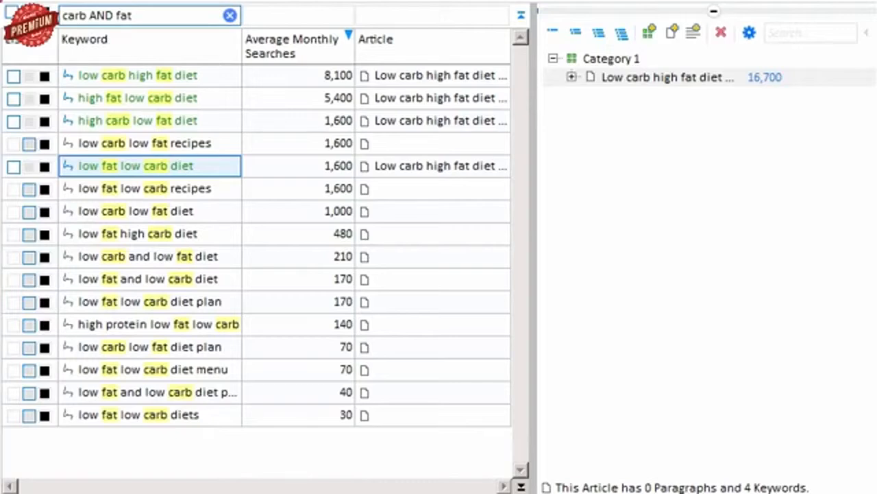
pyautogui.click(149, 76)
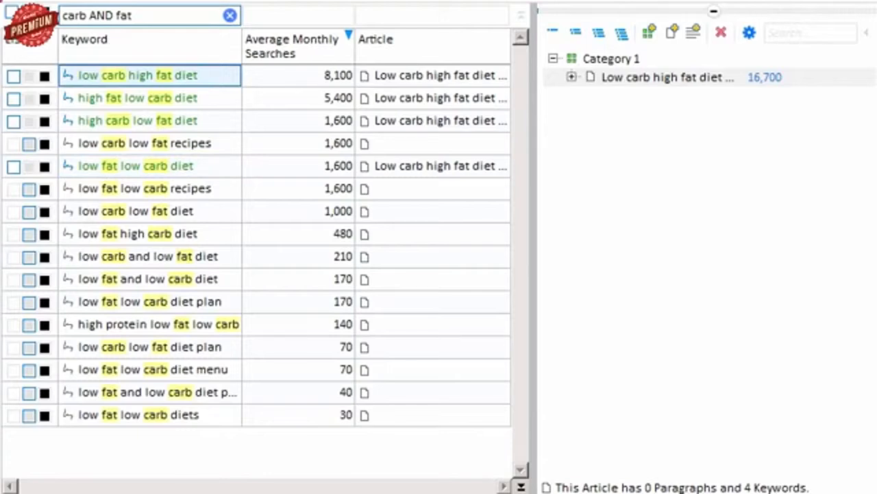
# - Open the "Low carb high fat diet Guide" article for content writing and expand its assigned keywords in the tree
pyautogui.moveTo(815, 15); pyautogui.dragTo(284, 16)
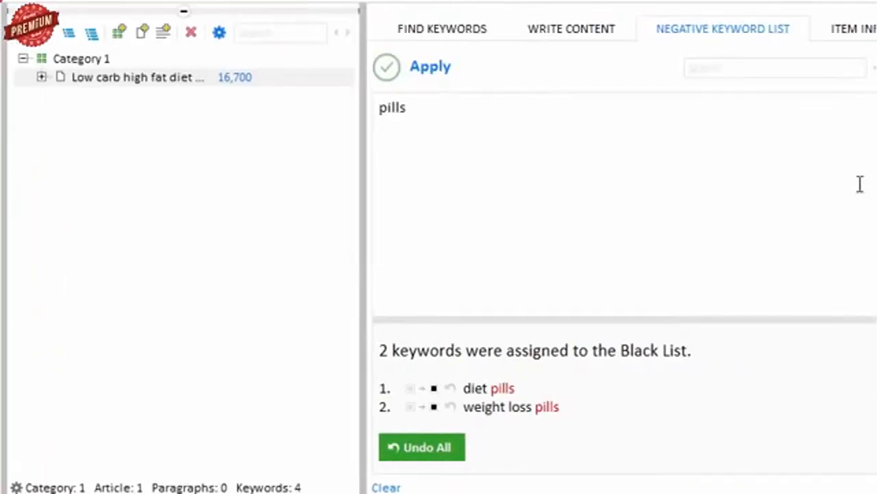
pyautogui.click(568, 31)
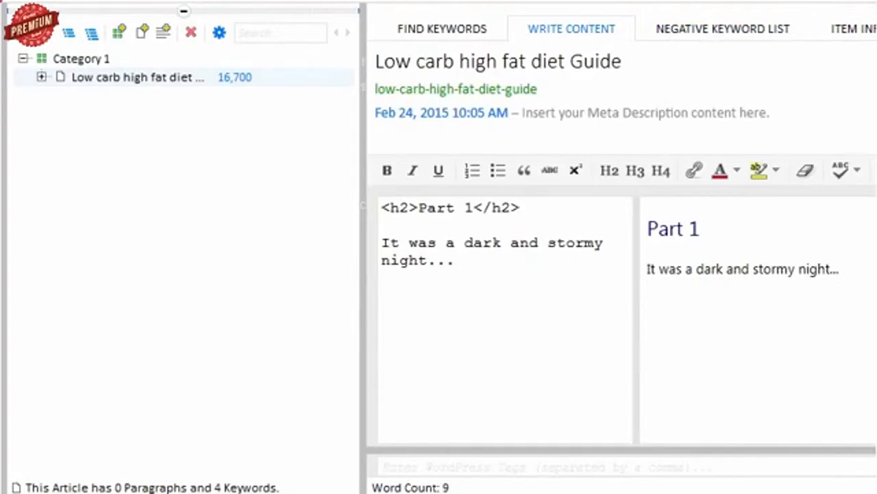
pyautogui.click(41, 77)
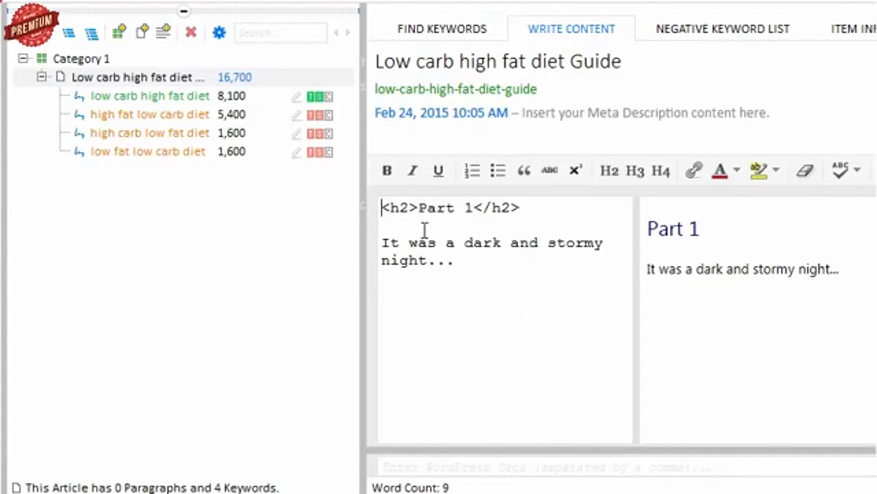
# - Replace the article's placeholder text with the copied article about the low carb high fat diet, and return to its beginning
pyautogui.moveTo(382, 207); pyautogui.dragTo(471, 267)
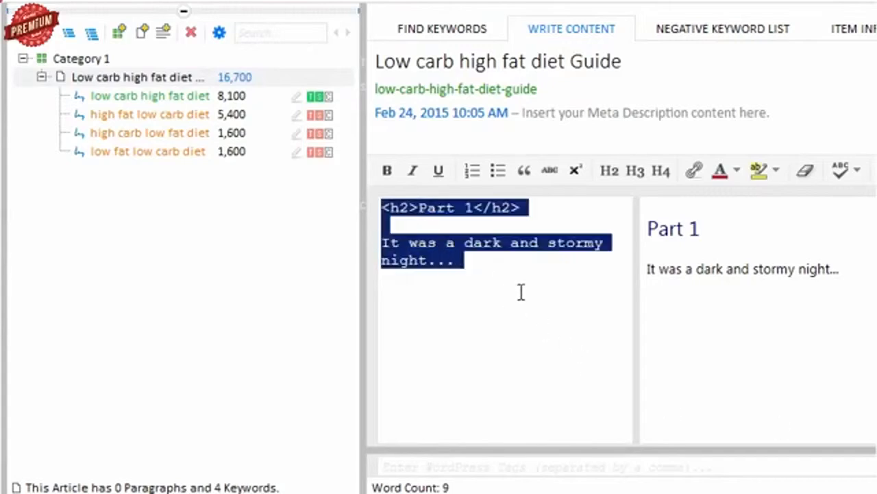
pyautogui.hotkey('ctrl', 'v')
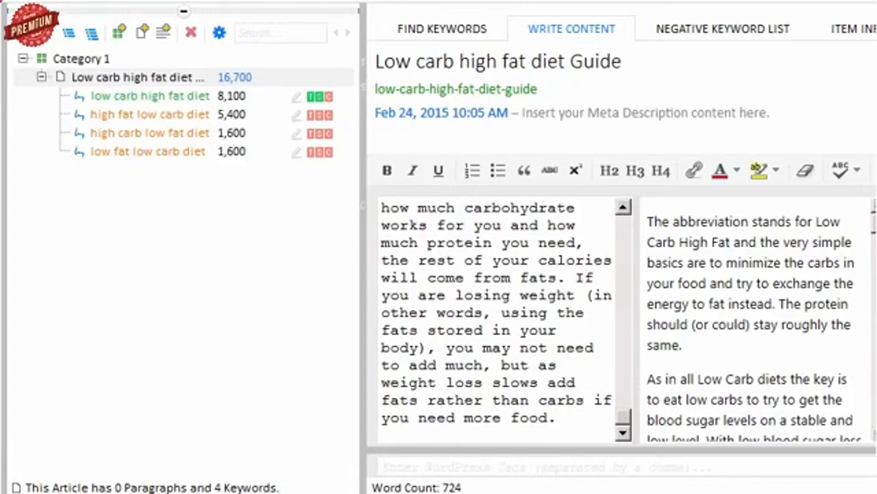
pyautogui.moveTo(623, 428); pyautogui.dragTo(630, 219)
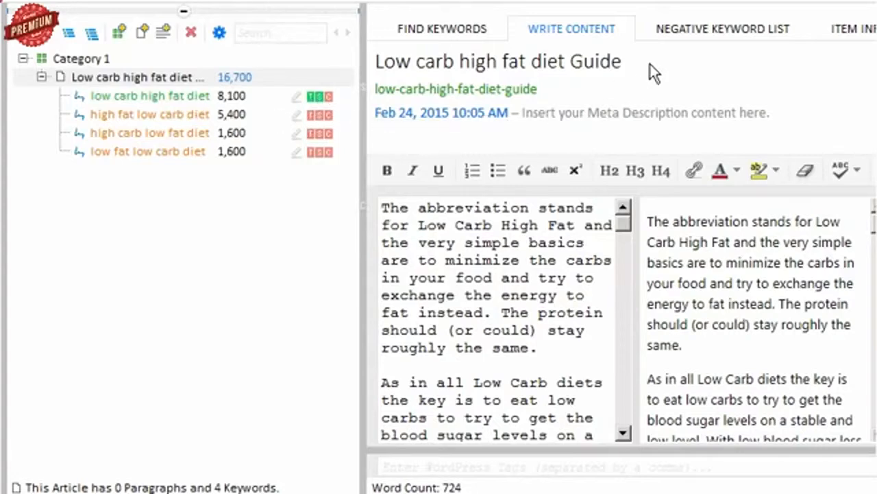
# - Highlight the occurrences of "low carb high fat diet" in the article, widen the text editor to inspect them, and turn the highlighting off
pyautogui.click(296, 97)
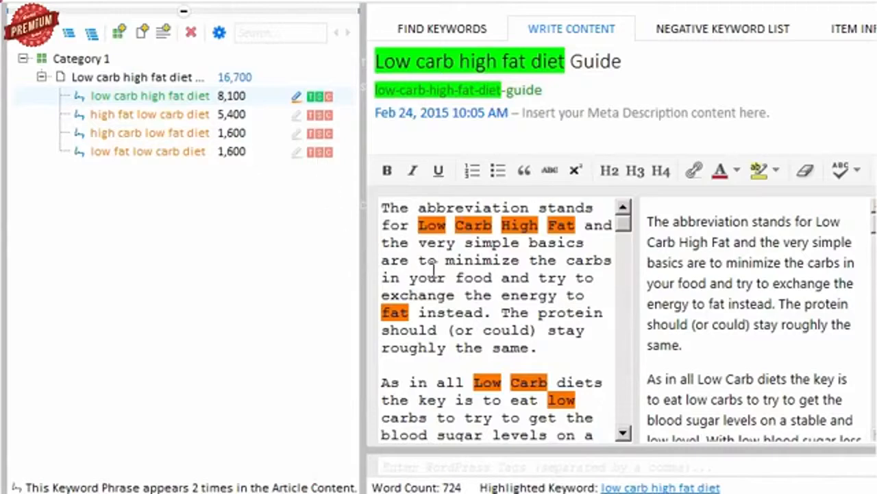
pyautogui.moveTo(631, 338); pyautogui.dragTo(831, 280)
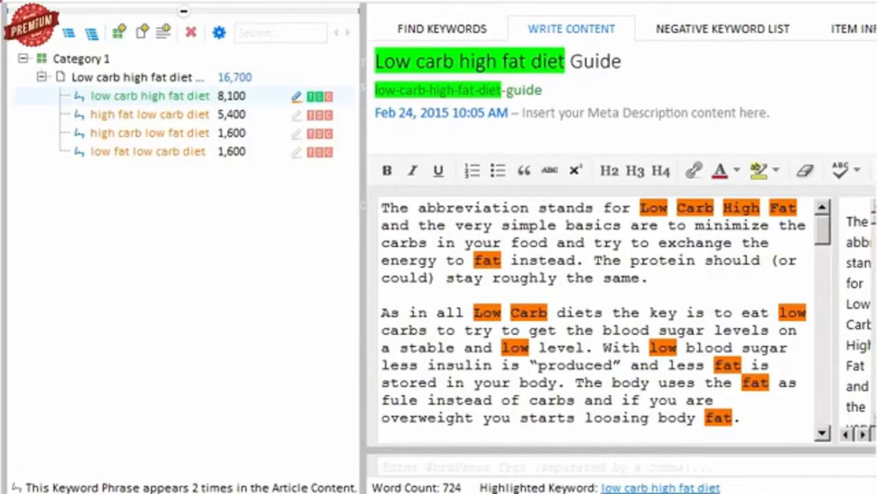
pyautogui.click(297, 96)
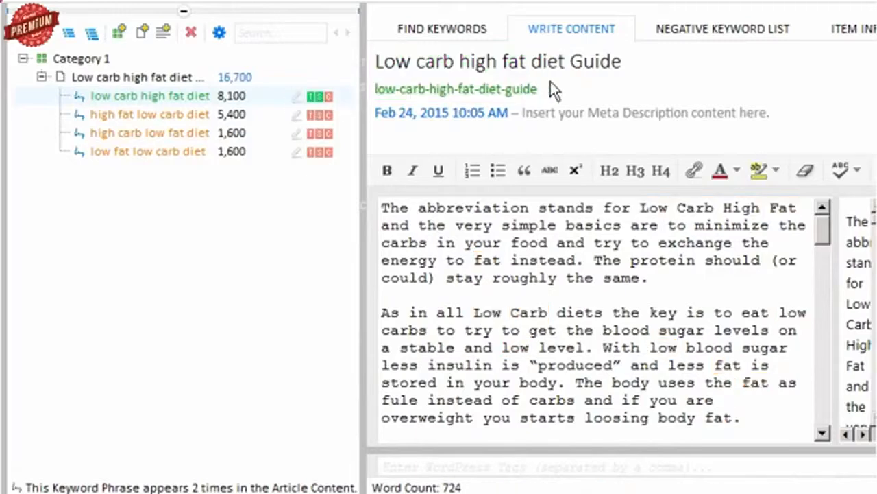
# - Change the article title to "My Guide" and check how its assigned keywords are used in the title, slug and content
pyautogui.moveTo(562, 62); pyautogui.dragTo(323, 28)
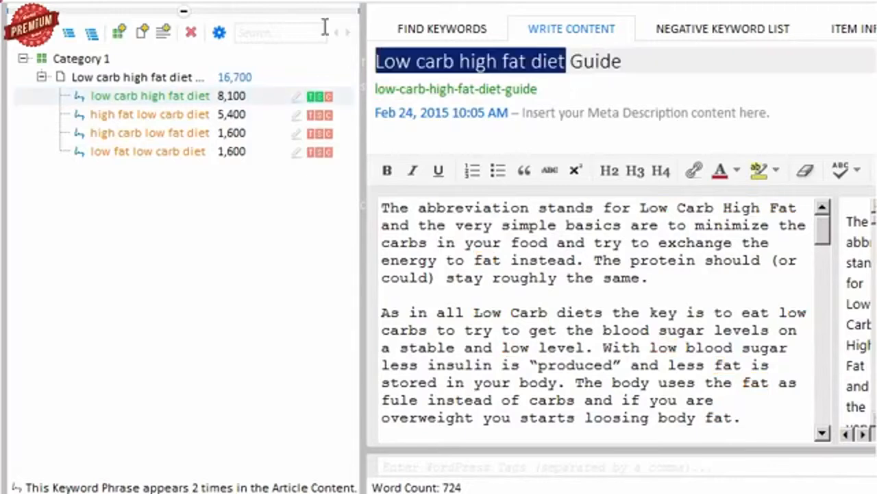
pyautogui.write('My')
pyautogui.press('Return')
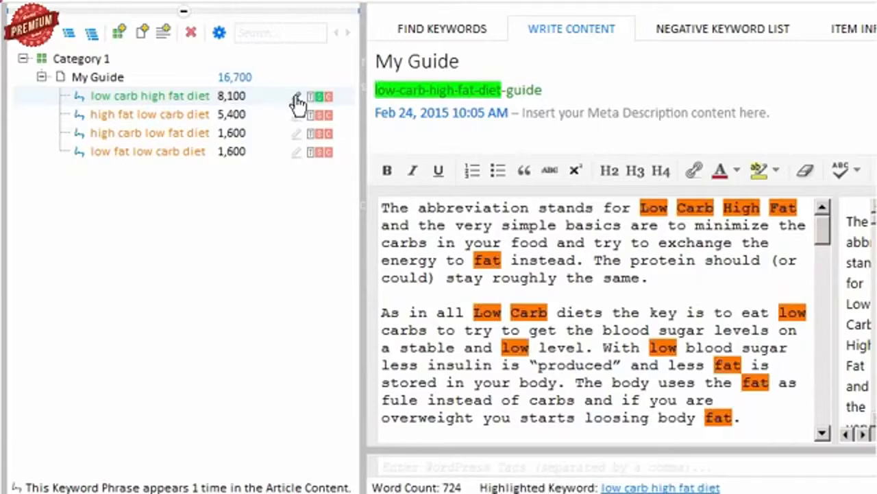
pyautogui.moveTo(298, 116)
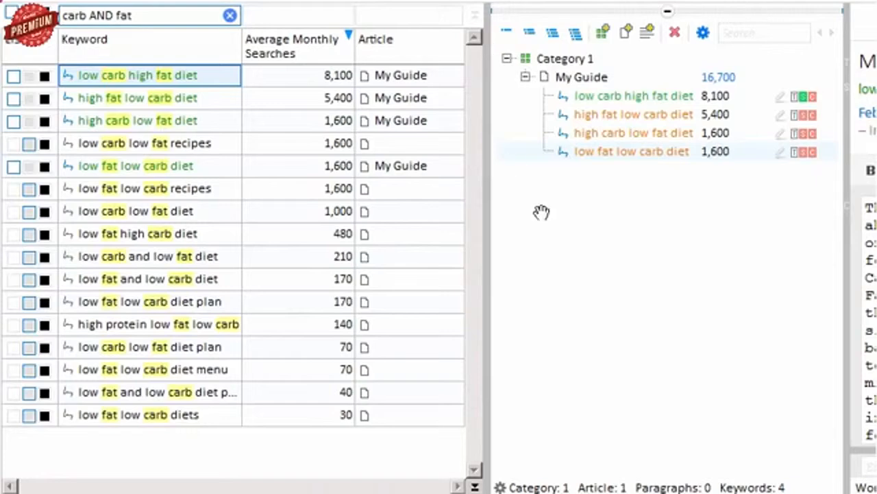
# - Export the "My Guide" article to a WordPress XML file with publish status and comments and trackbacks allowed
pyautogui.moveTo(680, 254); pyautogui.dragTo(310, 260)
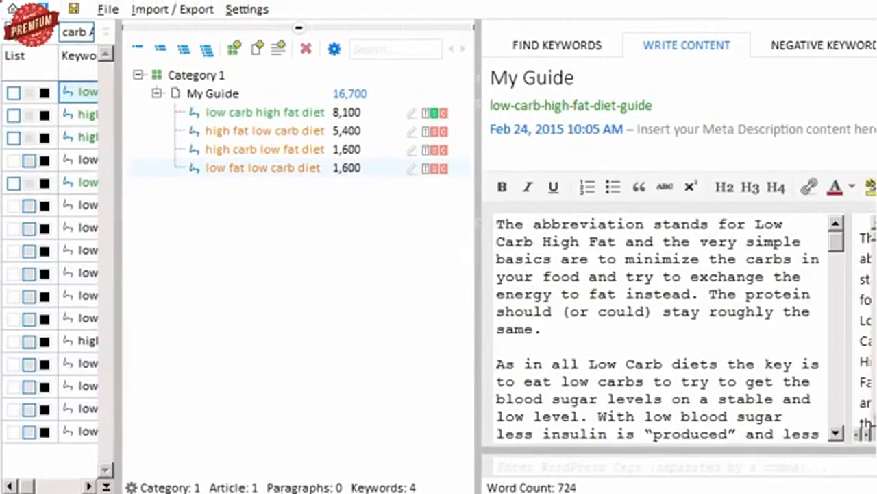
pyautogui.click(192, 11)
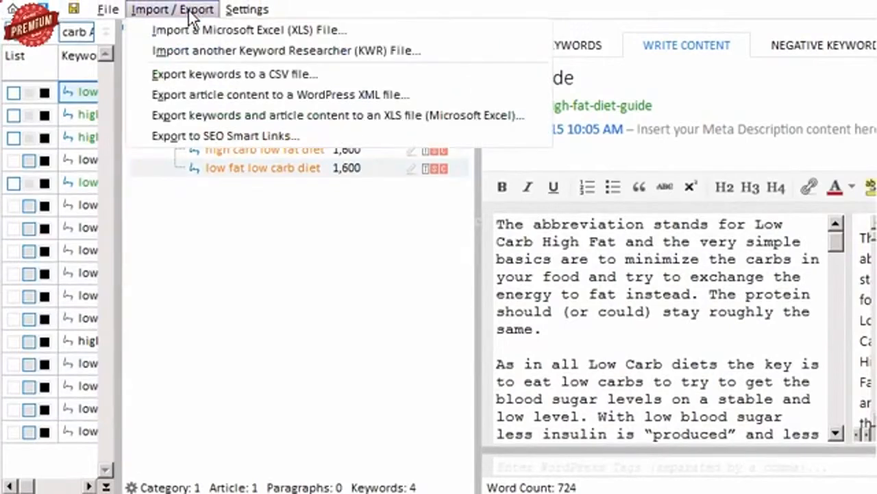
pyautogui.click(365, 96)
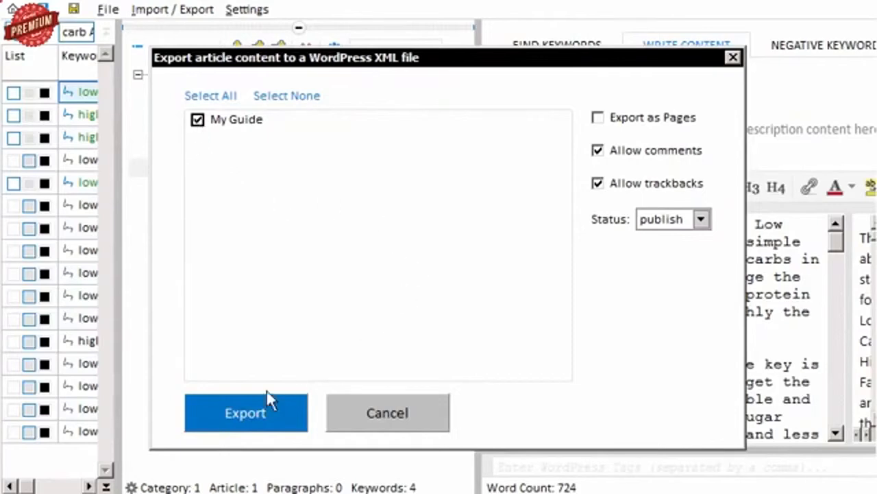
pyautogui.click(236, 414)
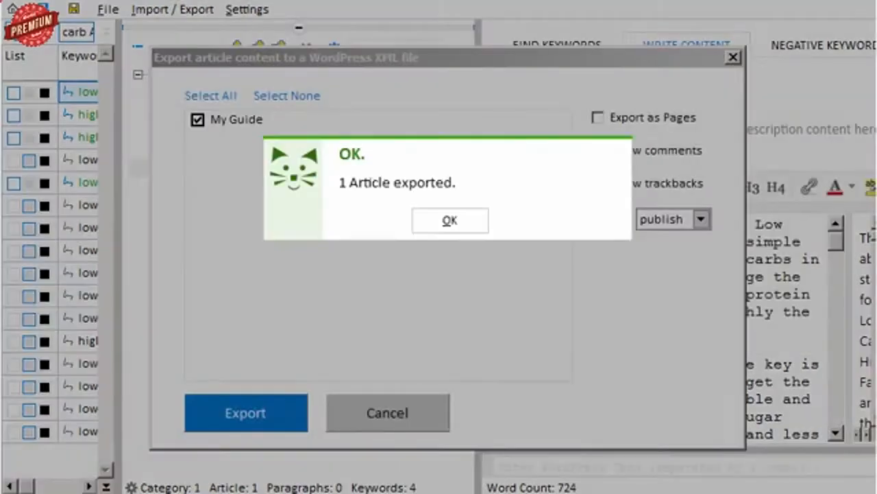